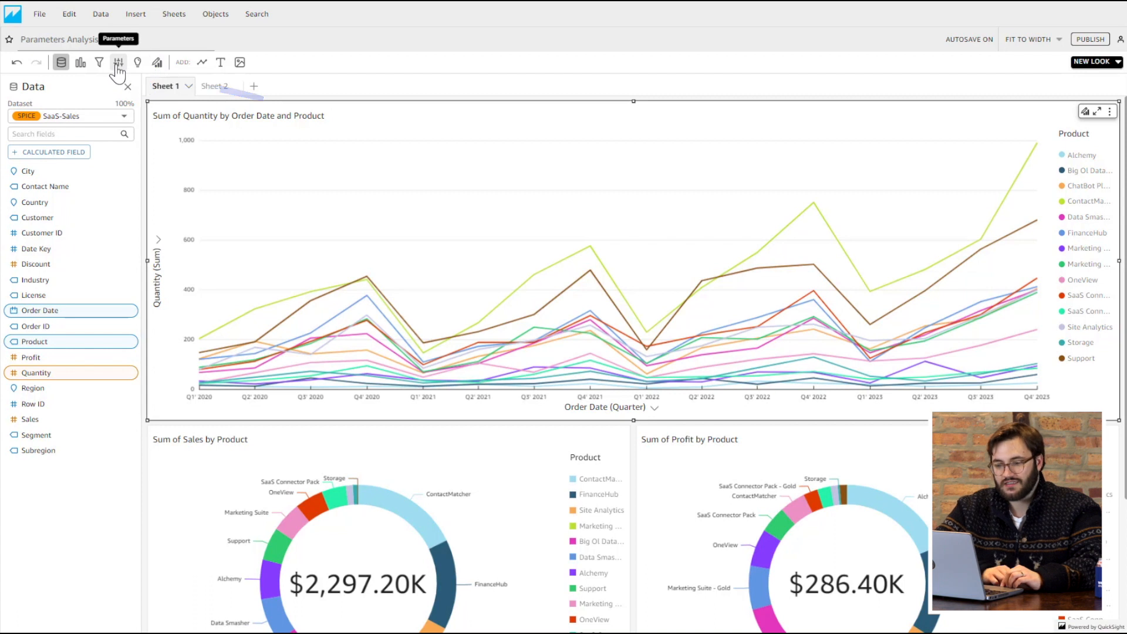
Step: Start creating a new string parameter named PRODUCT
left_click(118, 64)
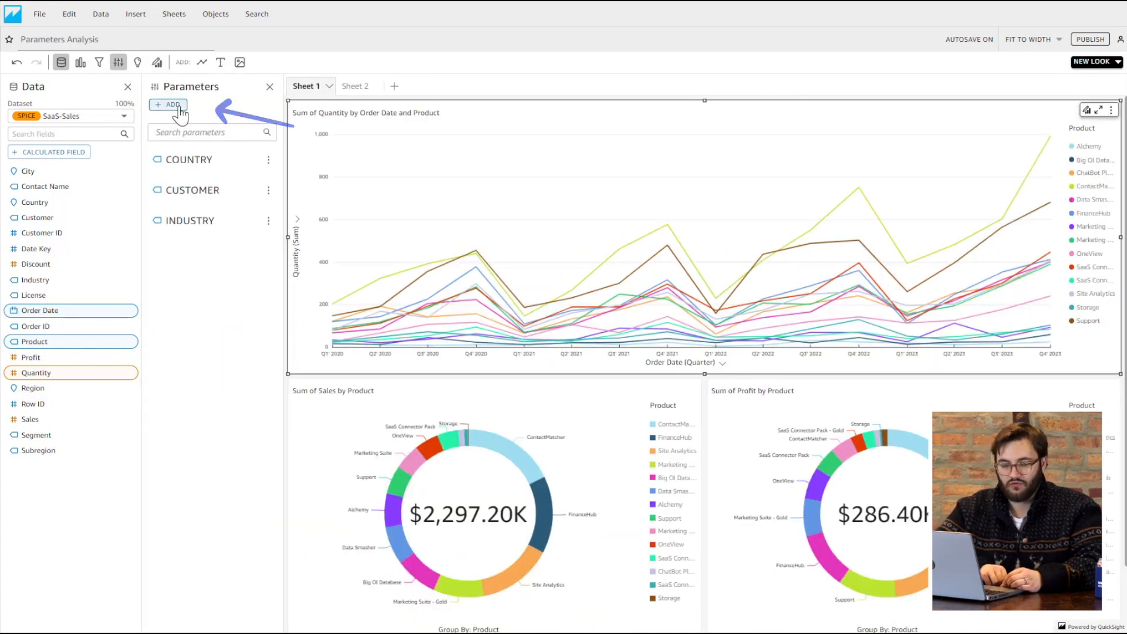
left_click(176, 106)
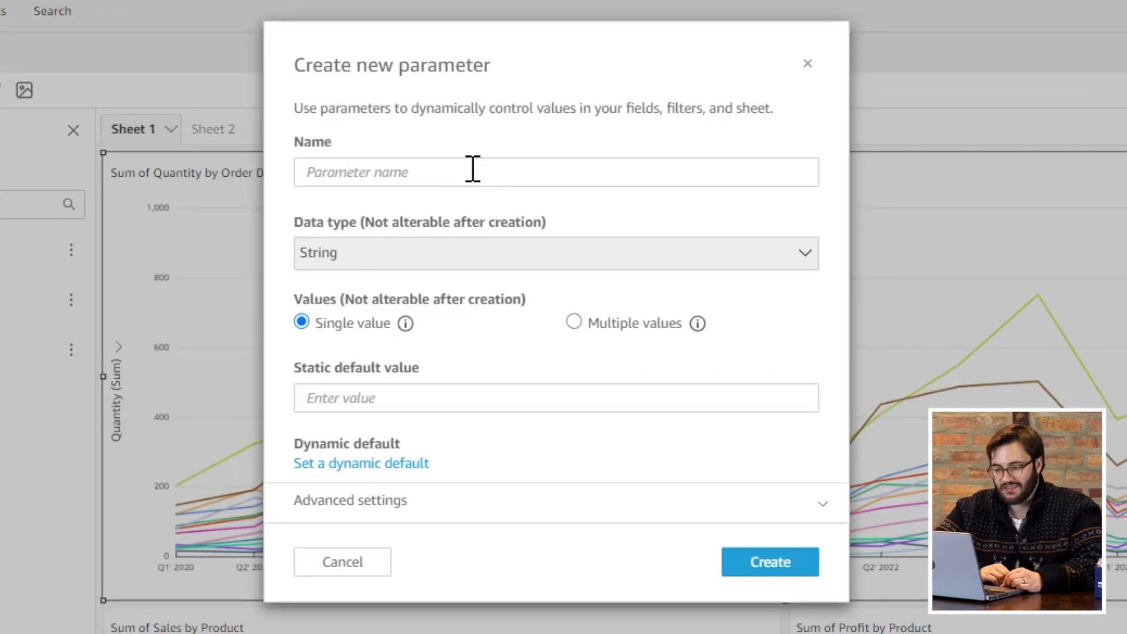
left_click(472, 172)
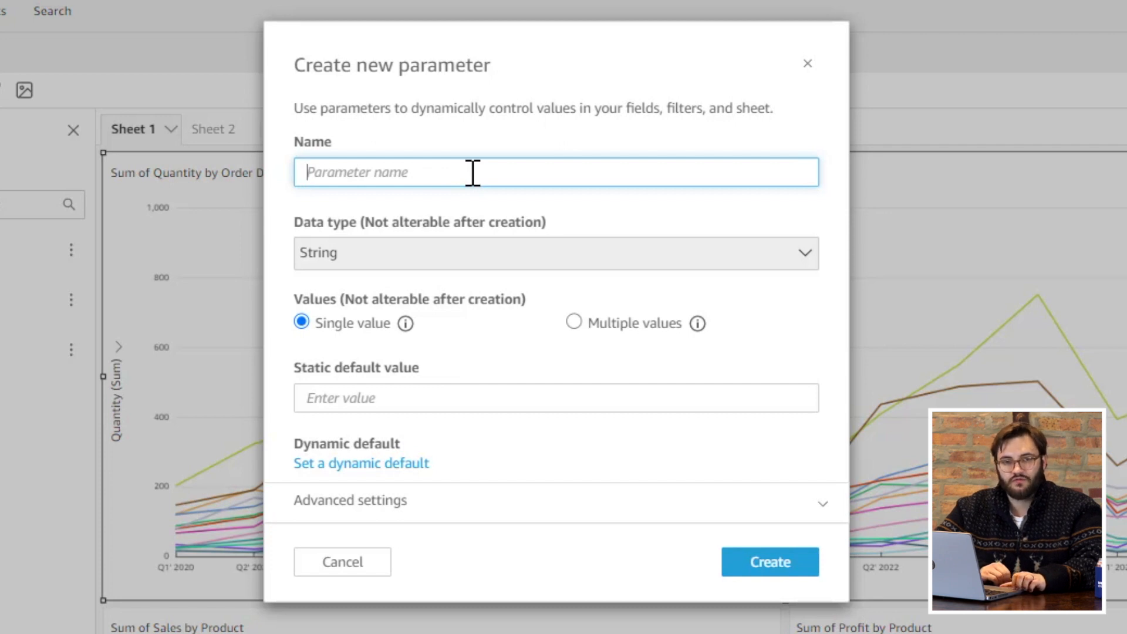
type("PRO")
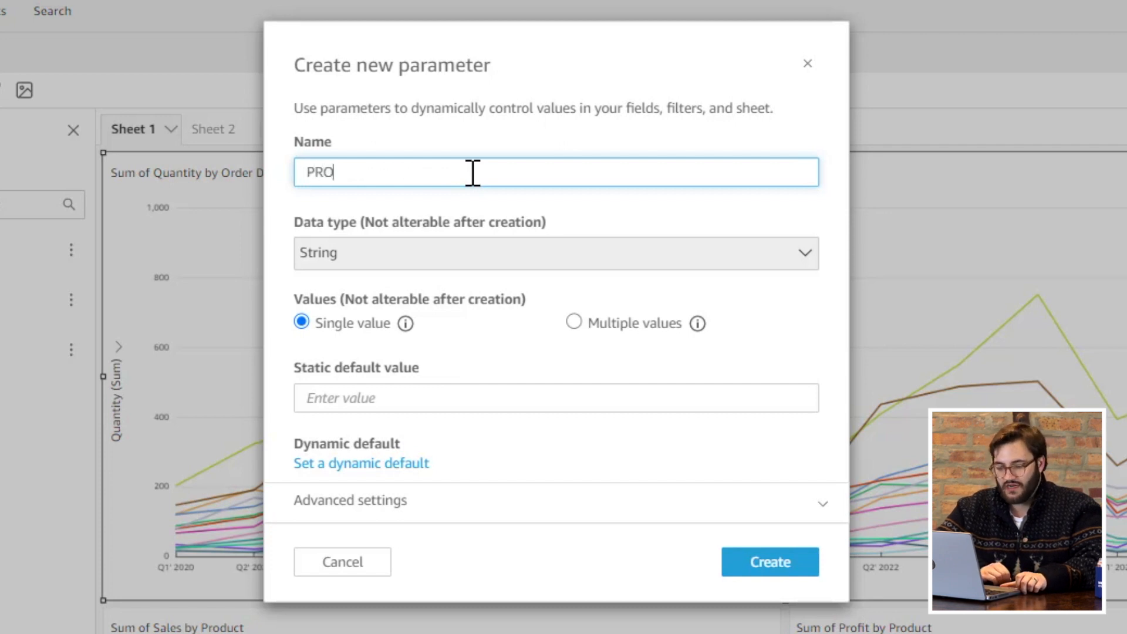
type("DUCT")
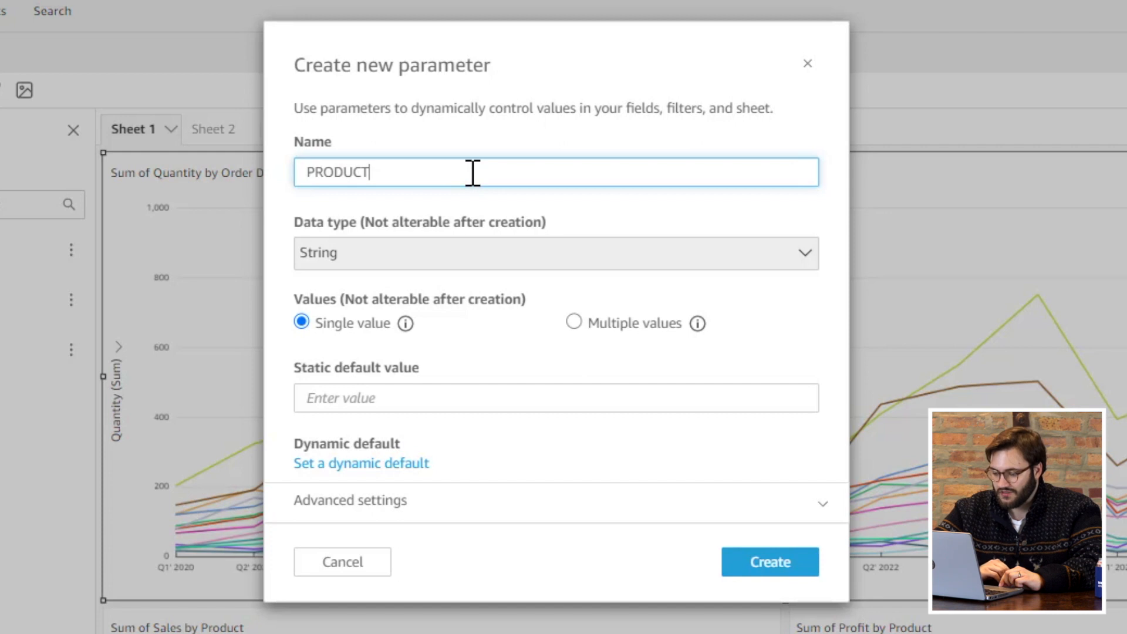
type("_")
key("BackSpace")
type("_")
key("BackSpace")
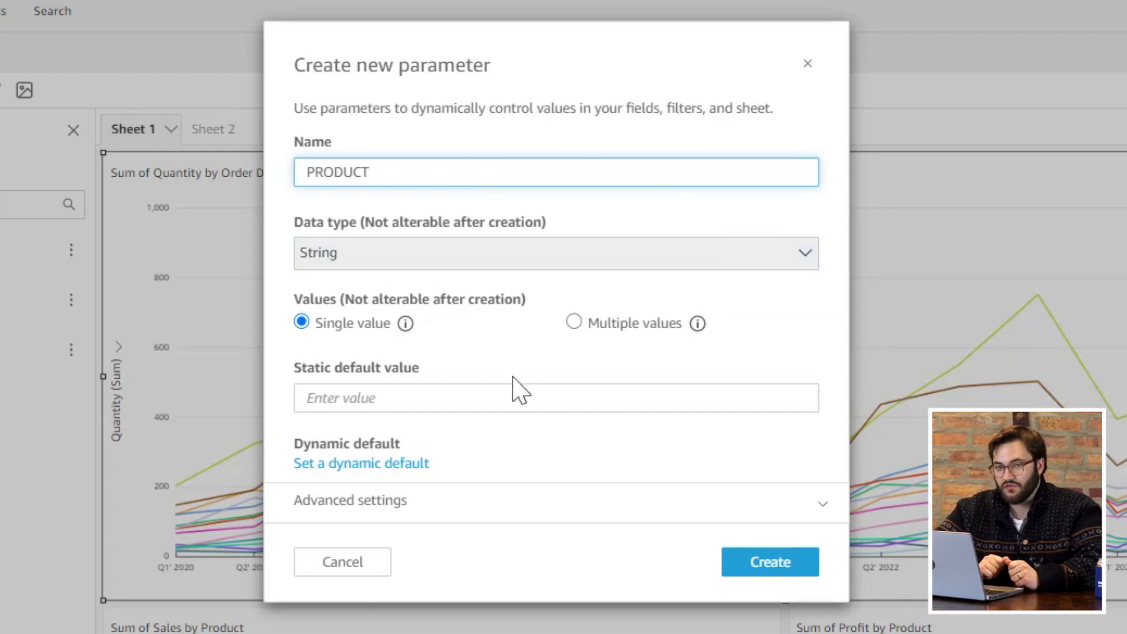
Step: Configure the PRODUCT parameter to accept multiple values
triple_click(530, 299)
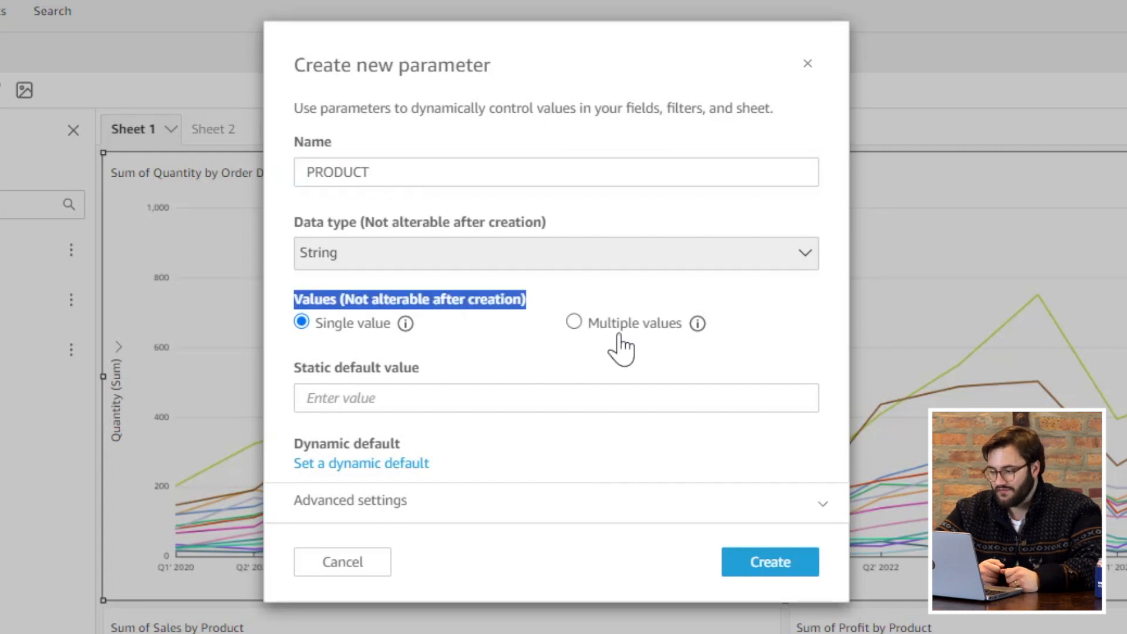
left_click(573, 322)
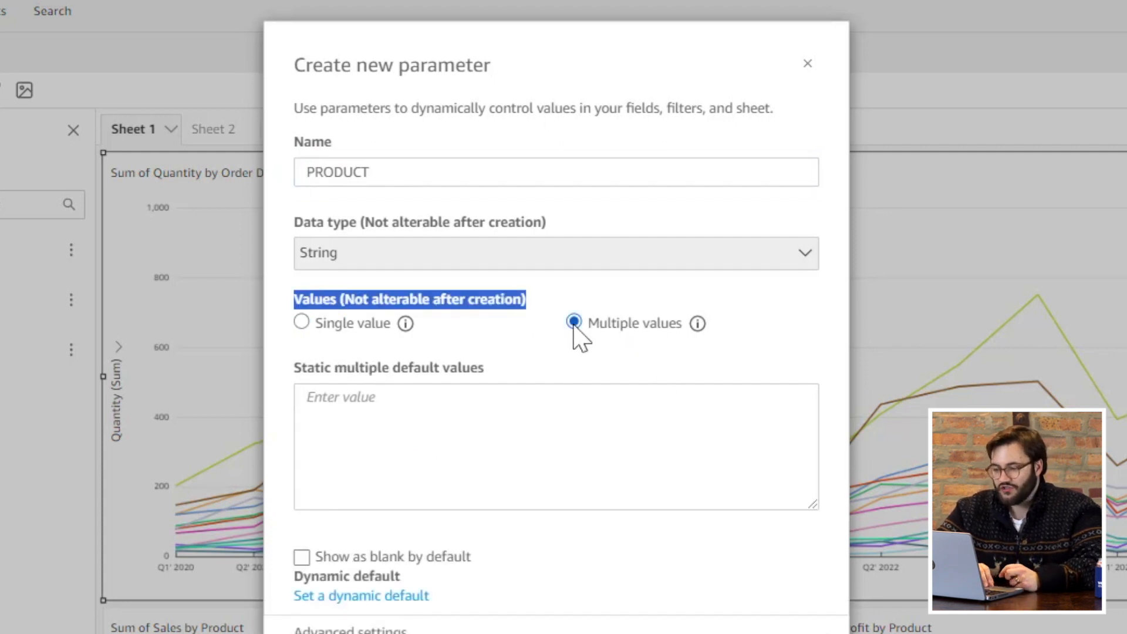
left_click(506, 303)
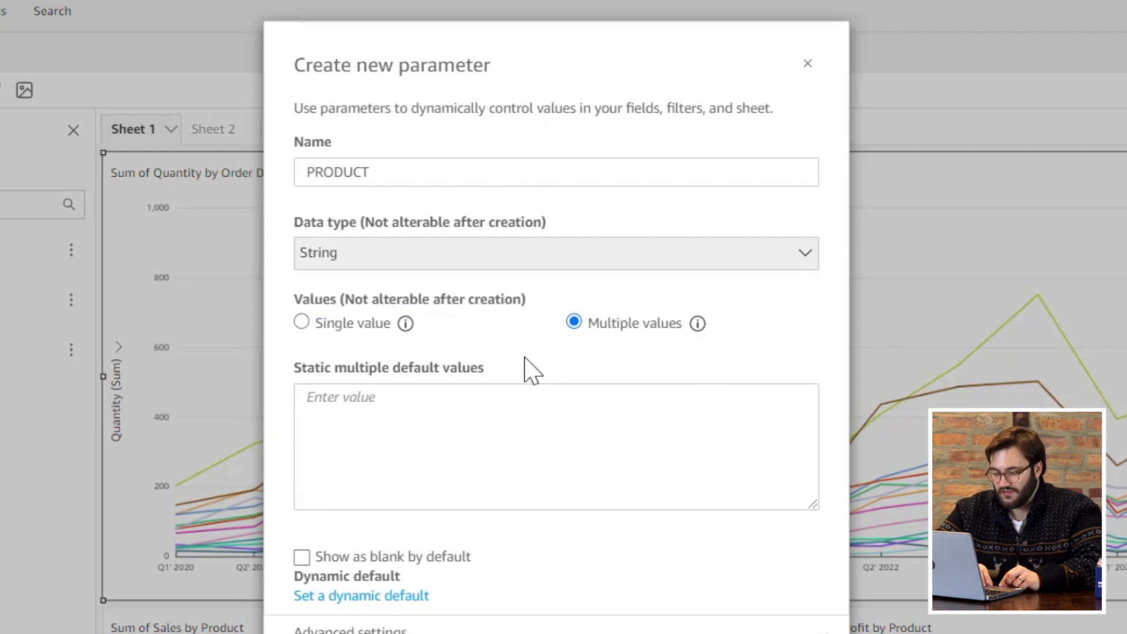
mouse_move(406, 328)
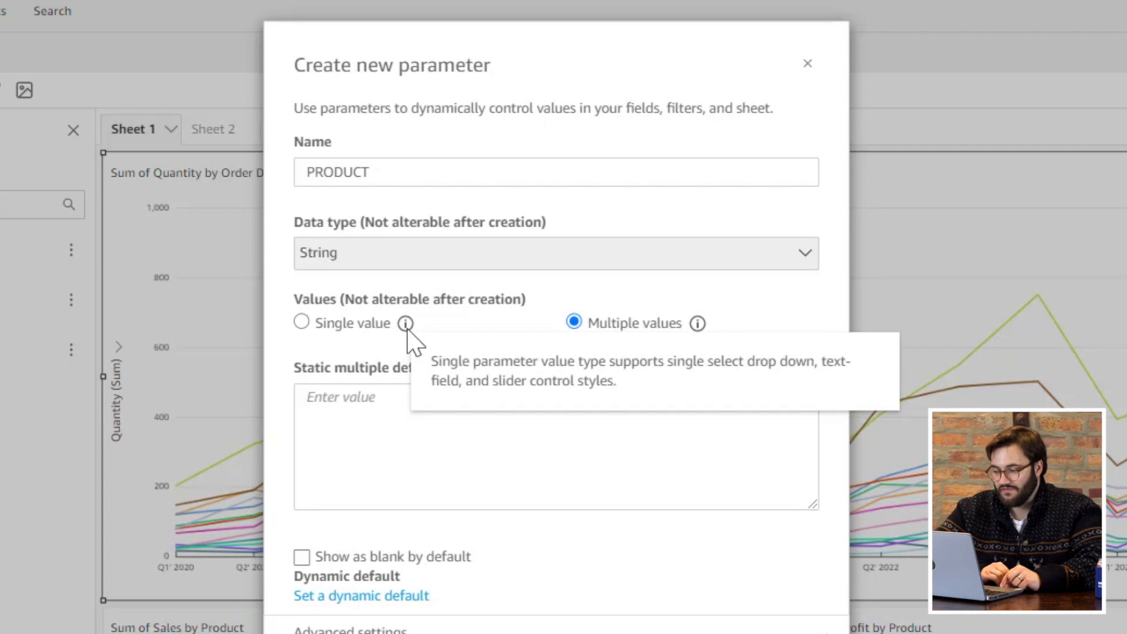
left_click(302, 325)
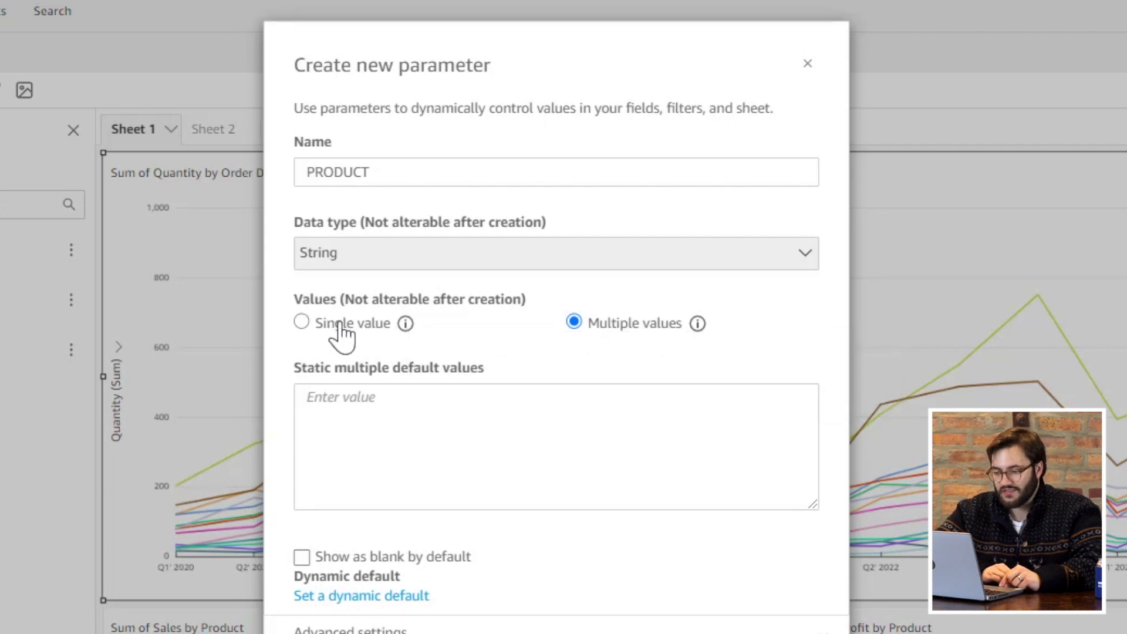
left_click(574, 323)
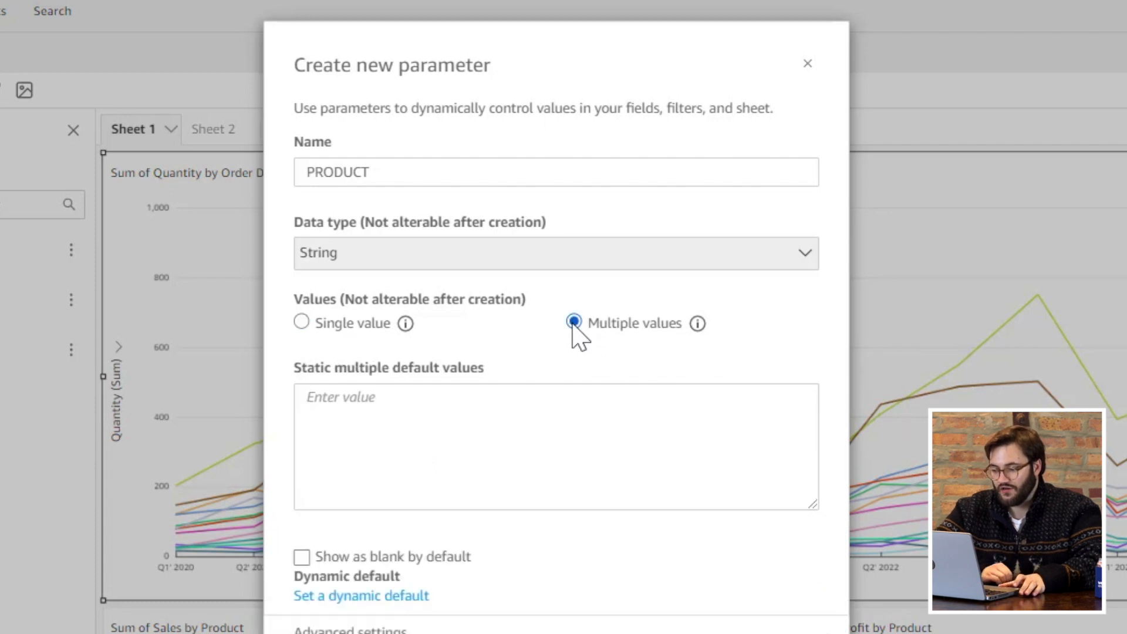
left_click(385, 398)
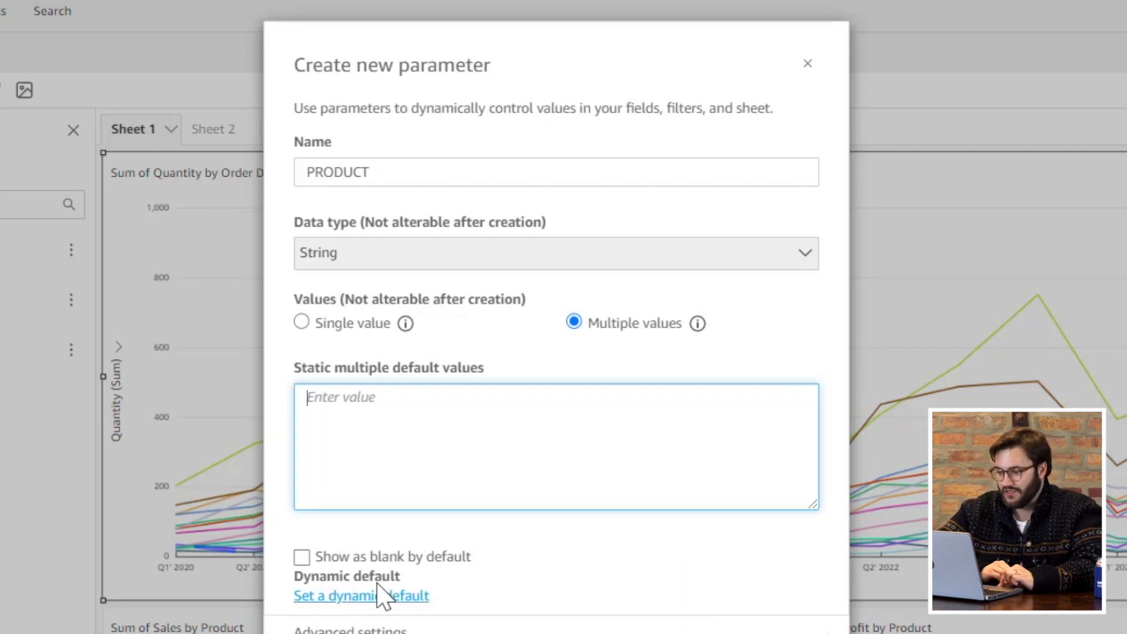
left_click(302, 556)
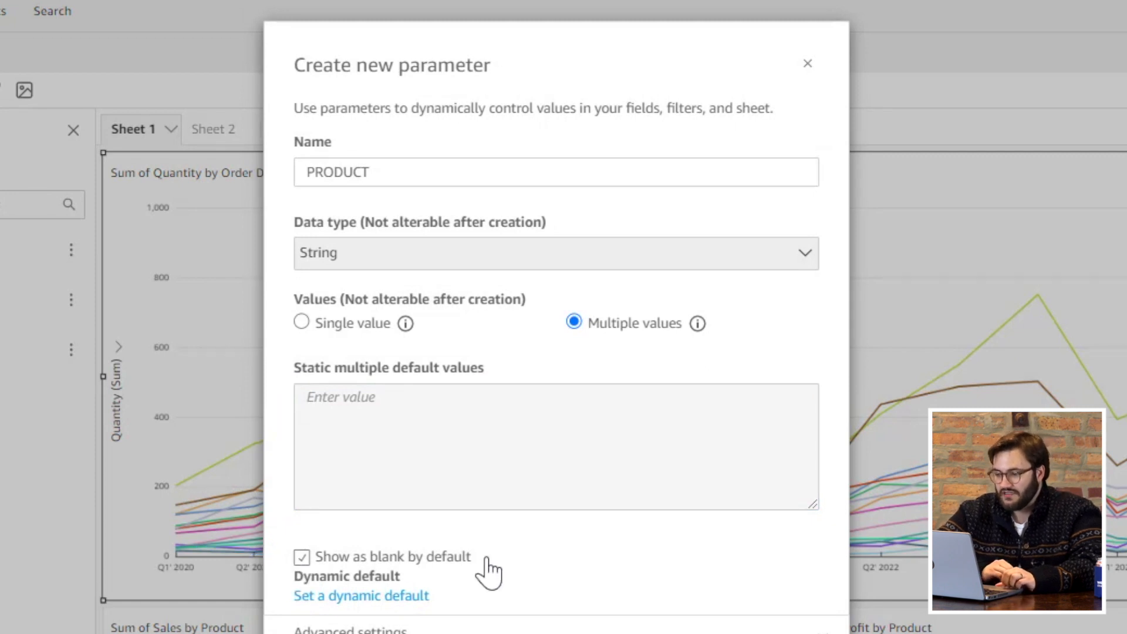
left_click(302, 558)
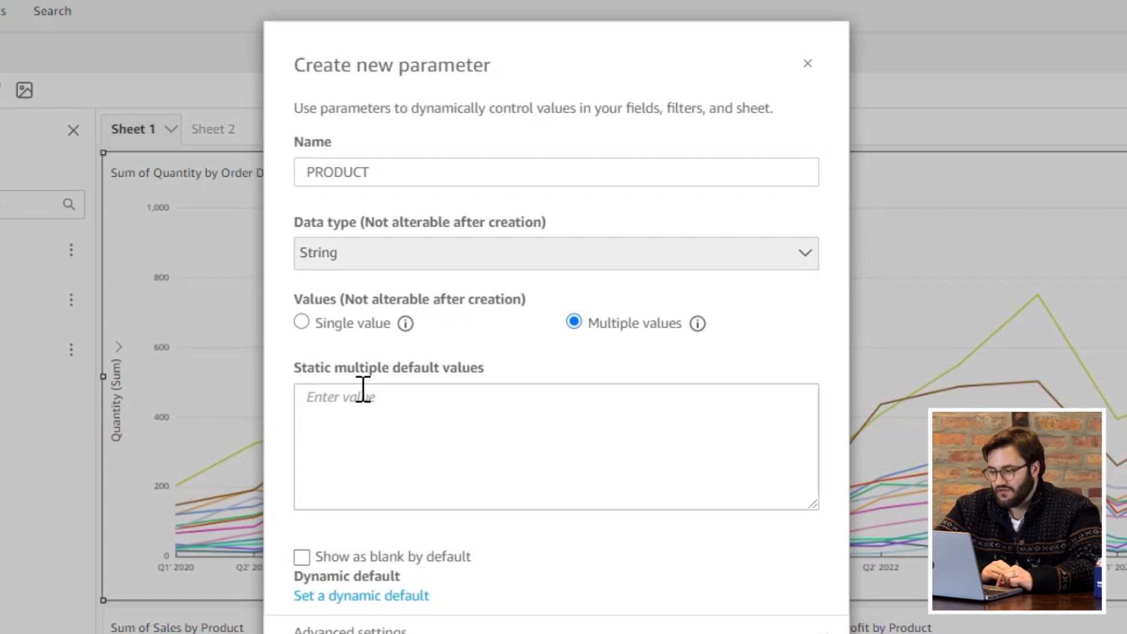
left_click(302, 558)
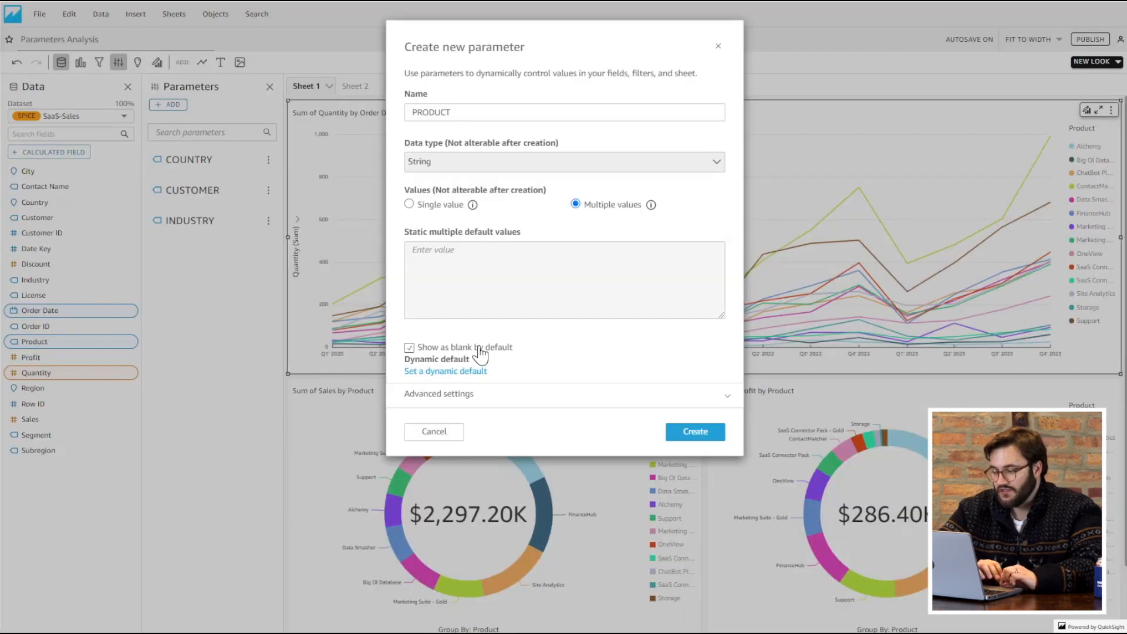
left_click(481, 352)
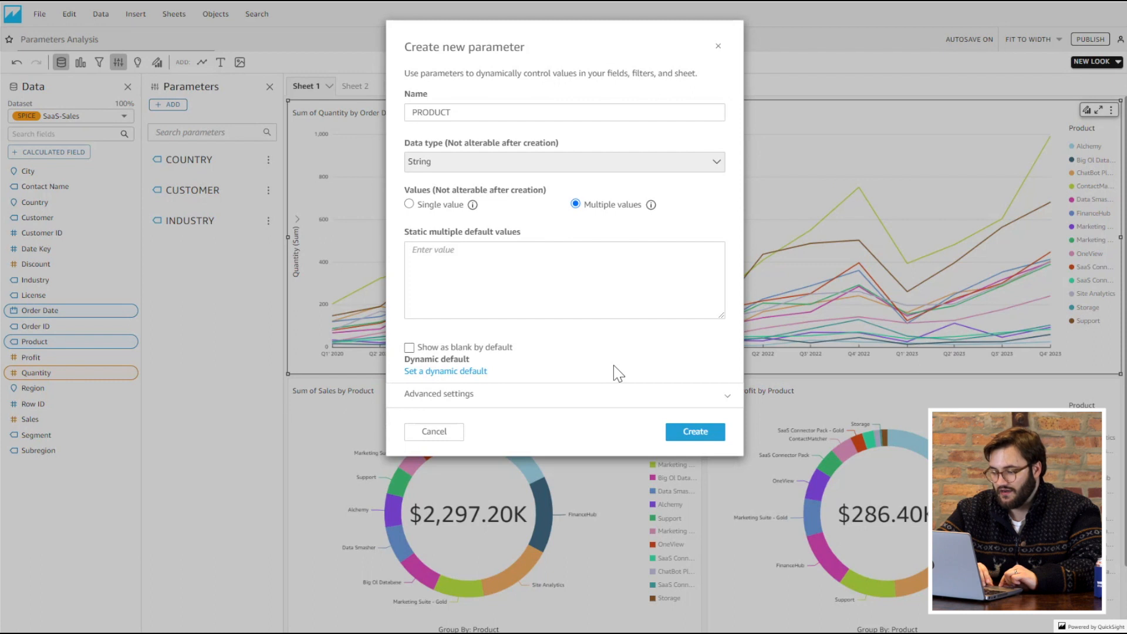
Step: Create the PRODUCT parameter and start a connected control named Product Selection
left_click(696, 432)
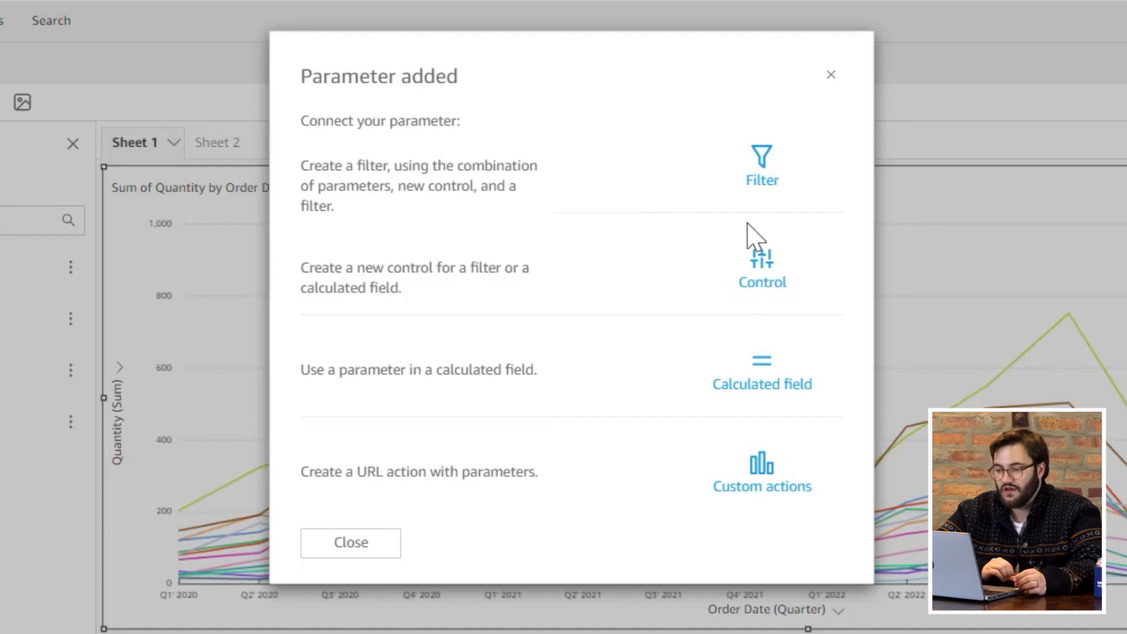
left_click(774, 284)
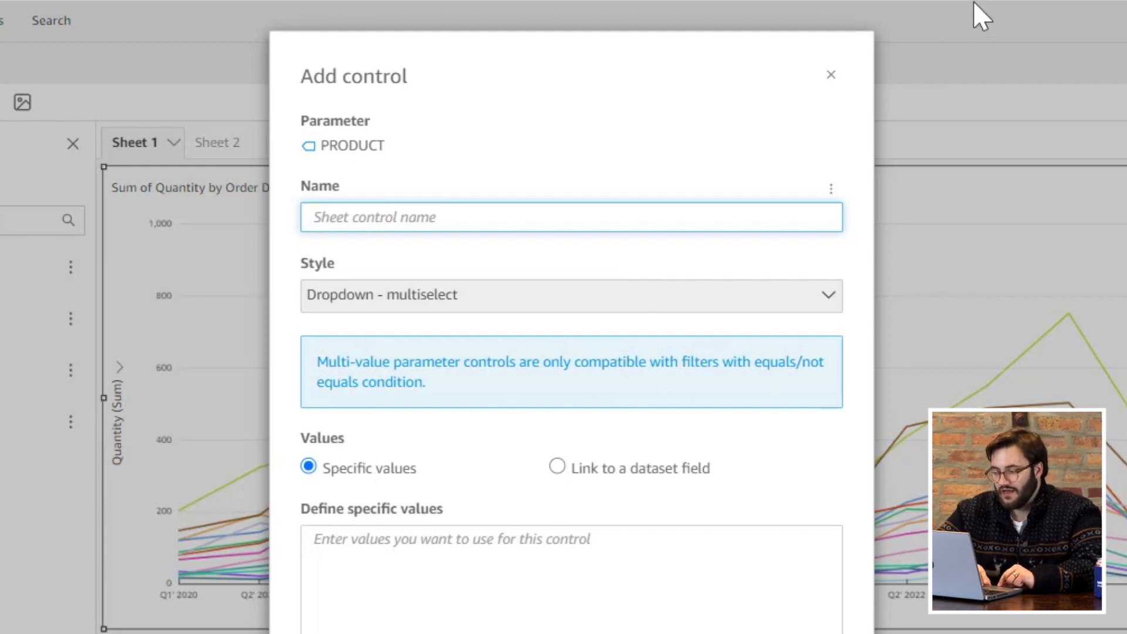
type("Product Selection")
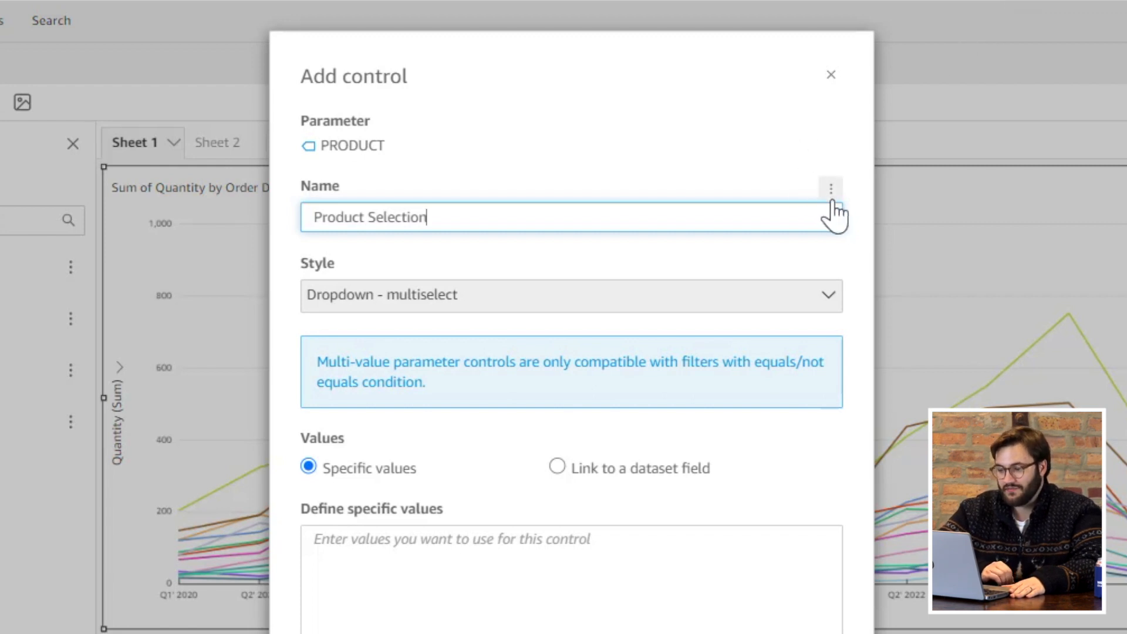
Step: Try the List - multiselect style for the control and restore Dropdown - multiselect
left_click(680, 302)
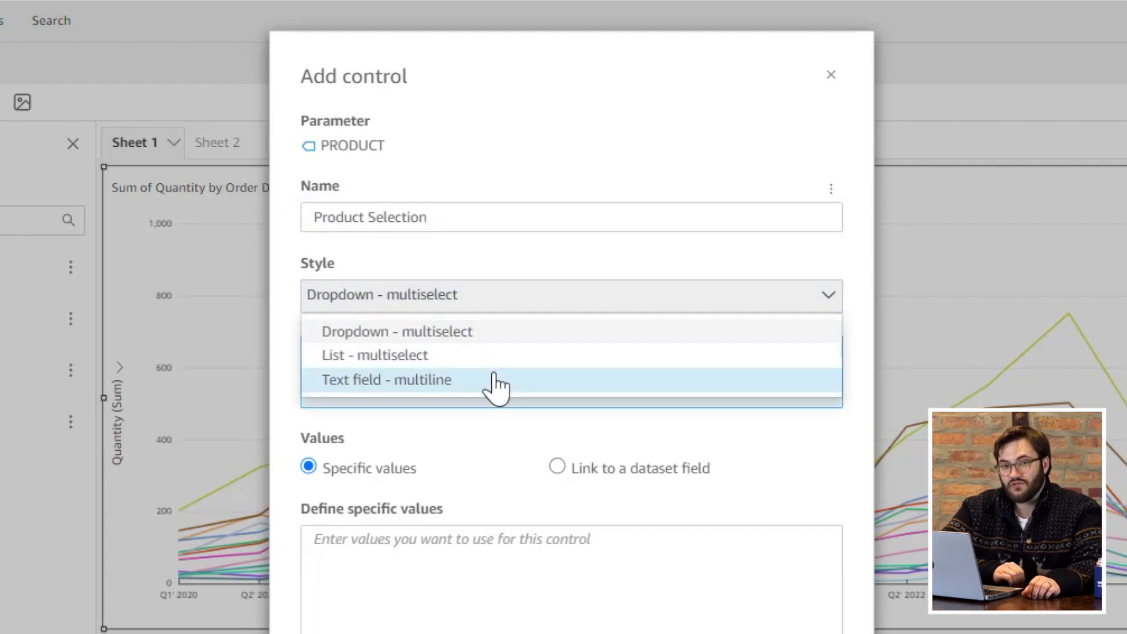
left_click(472, 355)
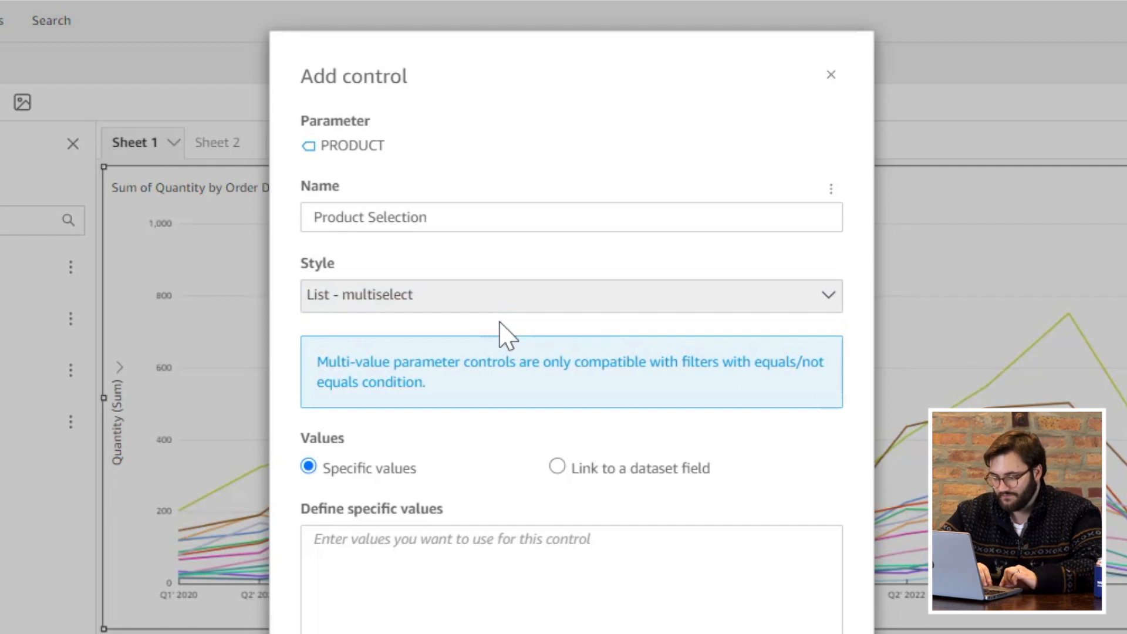
left_click(500, 308)
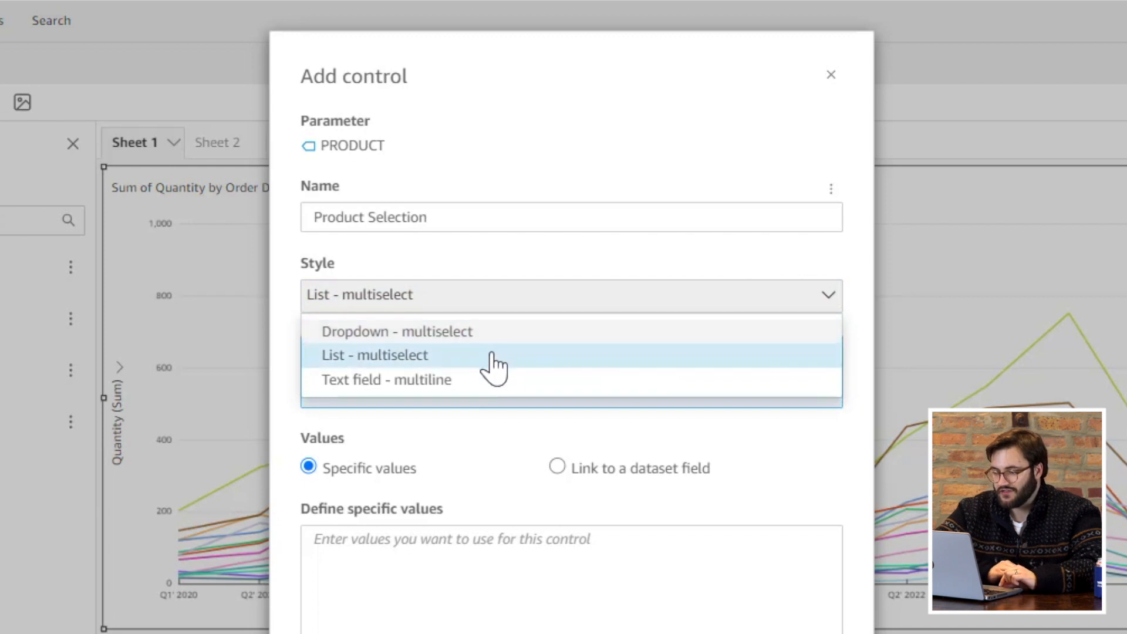
left_click(495, 333)
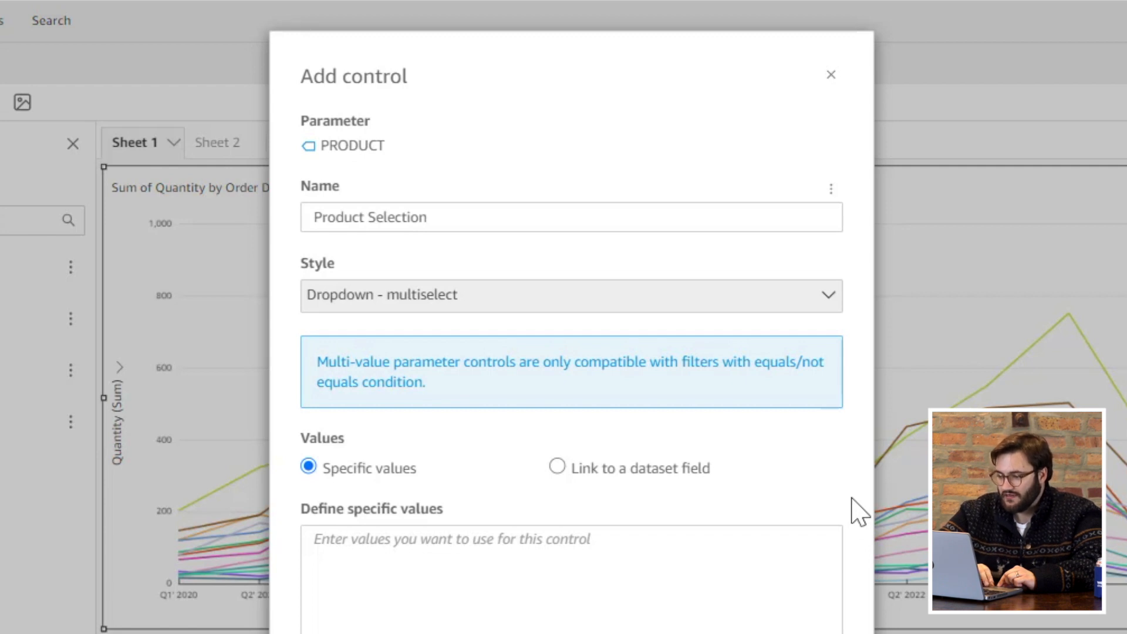
left_click(651, 470)
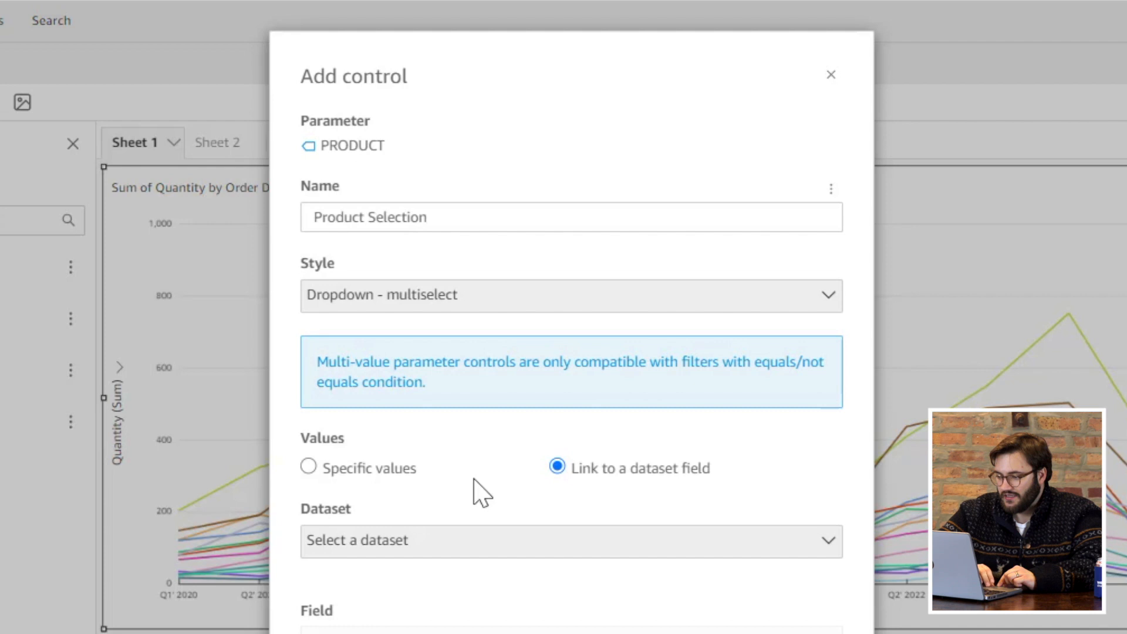
left_click(574, 543)
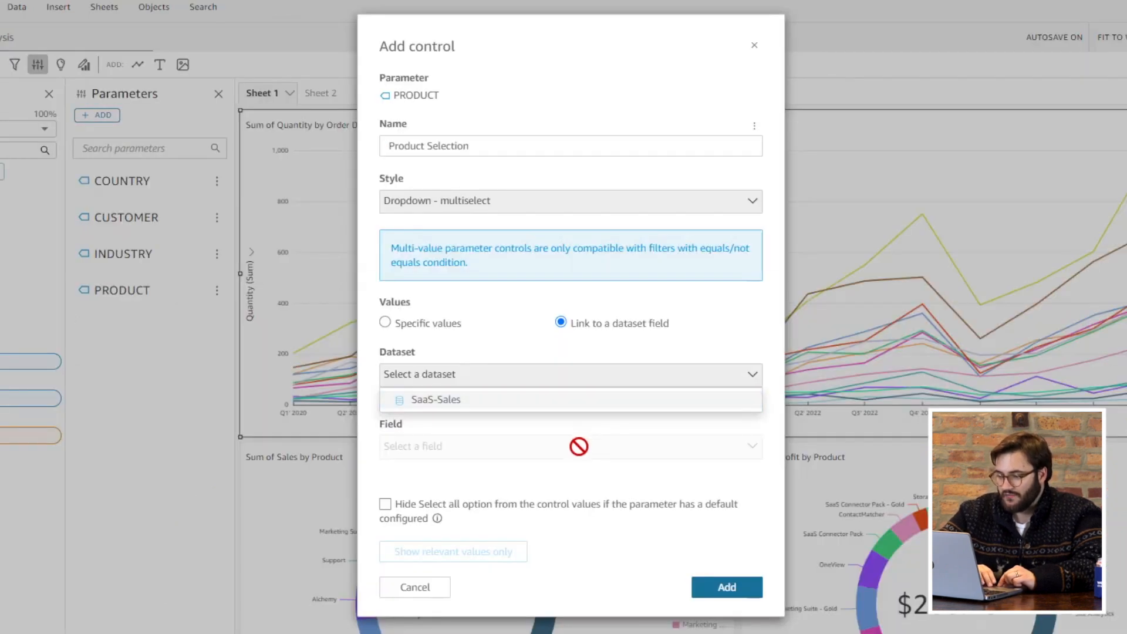
left_click(521, 355)
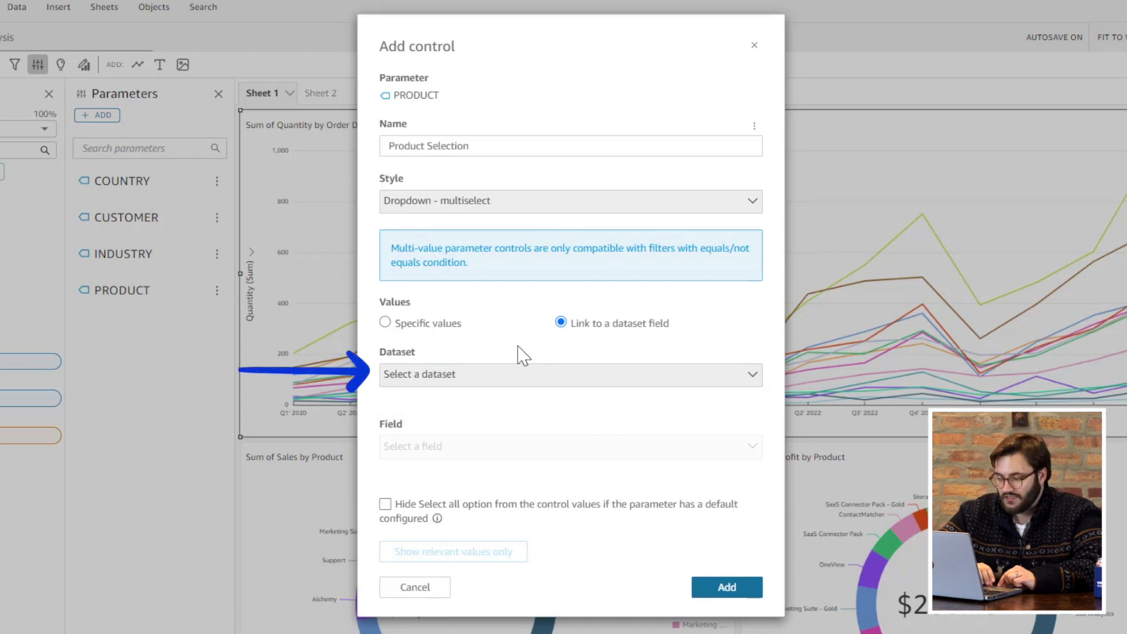
left_click(386, 322)
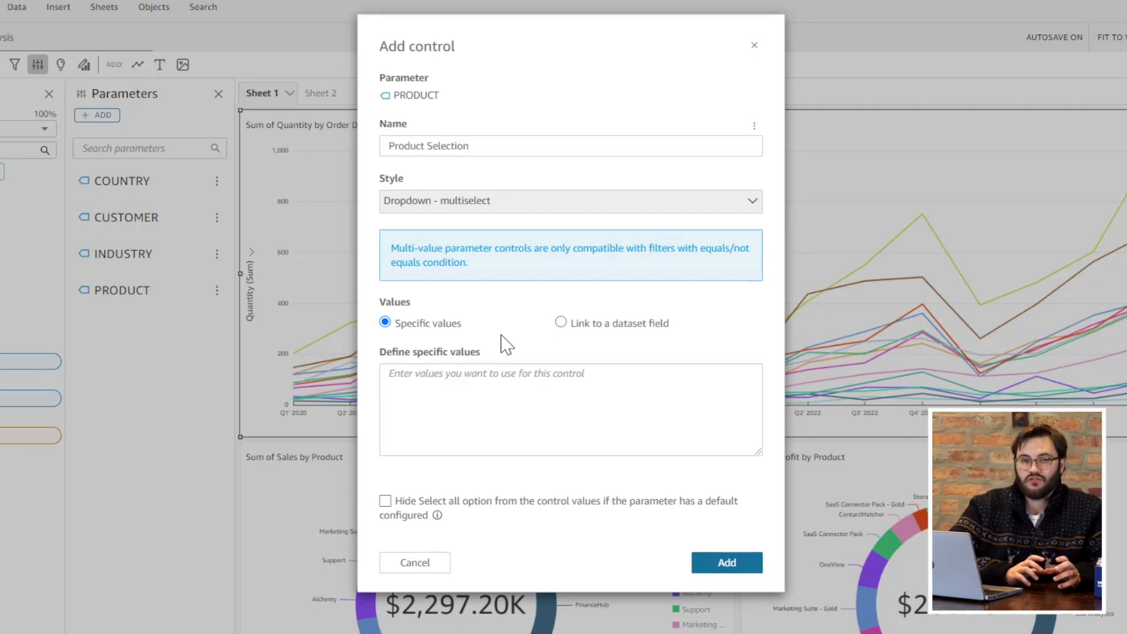
left_click_drag(473, 320, 394, 332)
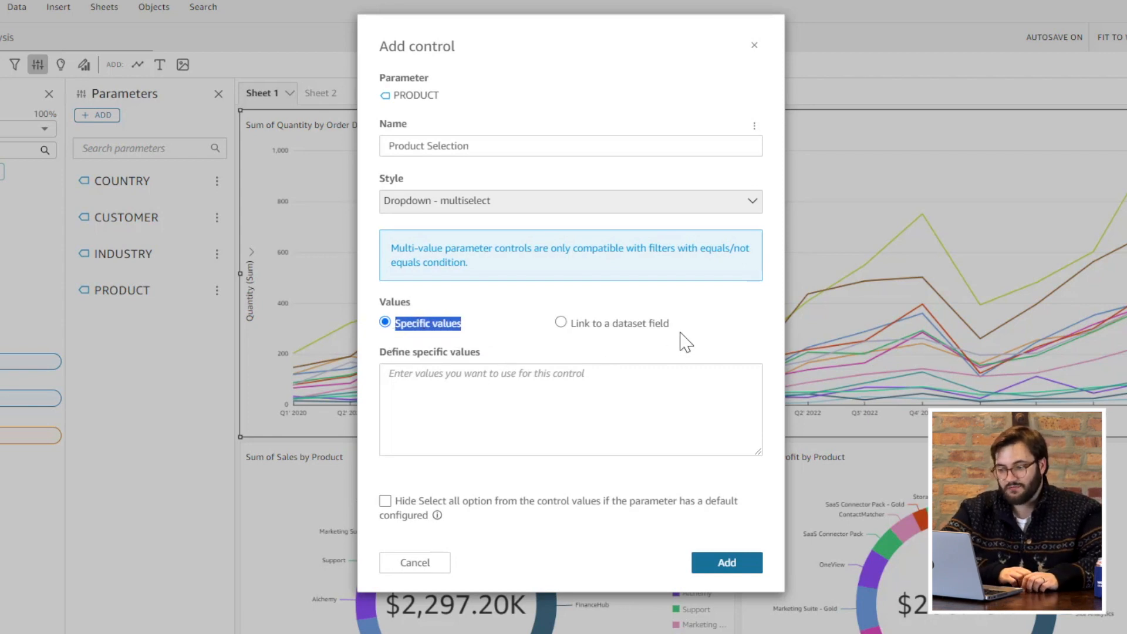
left_click(519, 374)
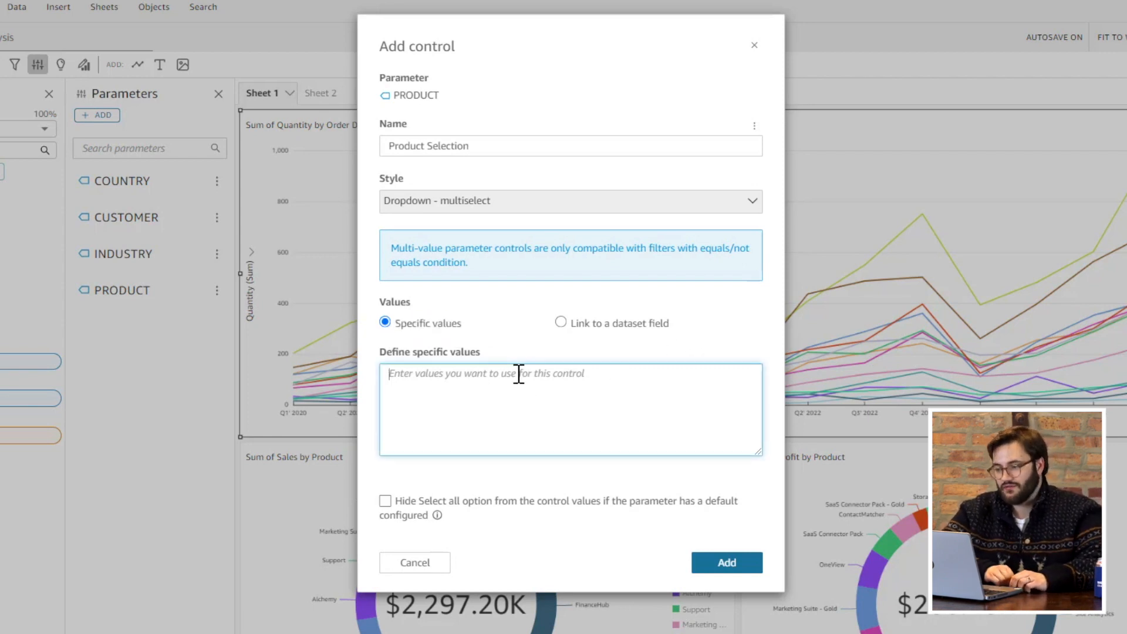
left_click_drag(680, 324, 565, 338)
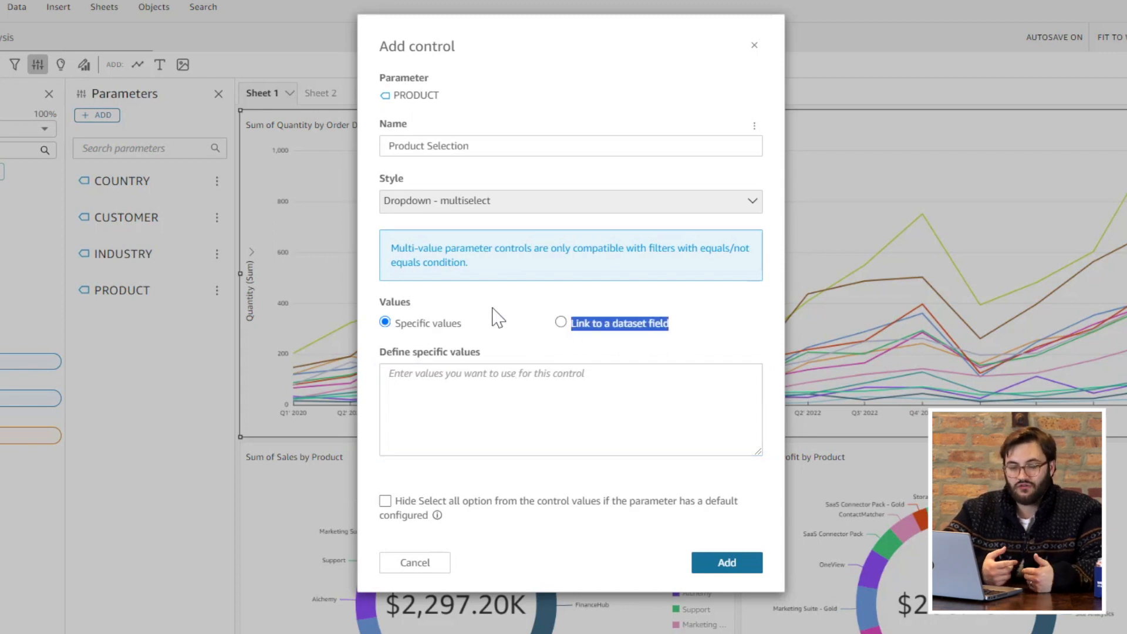
left_click(498, 318)
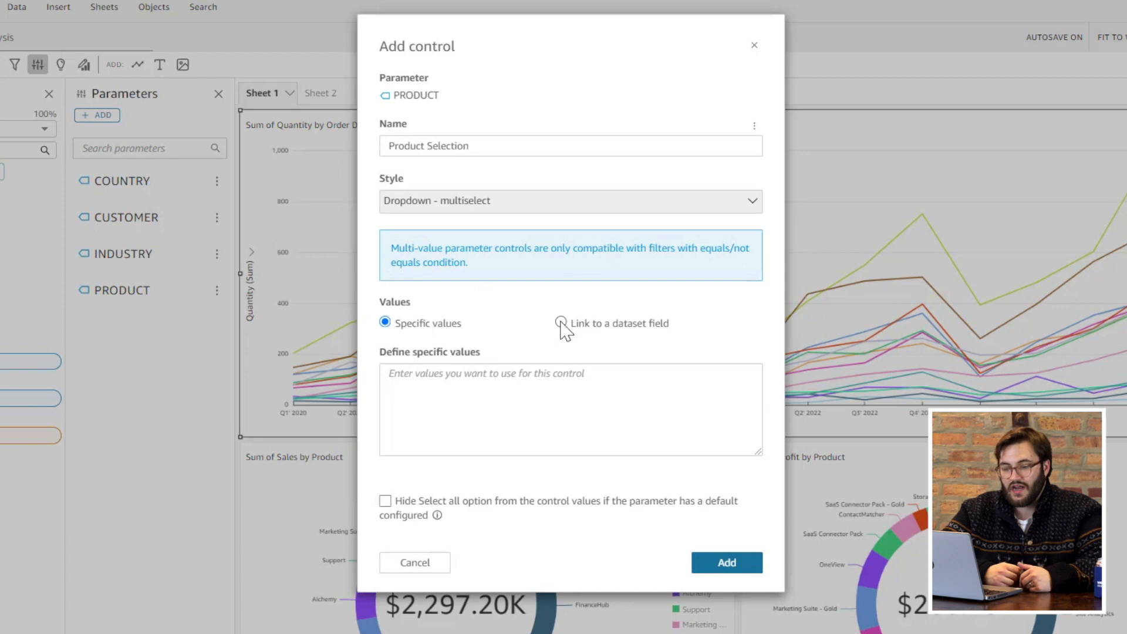
Step: Link the Product Selection control's values to a field in the SaaS-Sales dataset
left_click(560, 323)
left_click(562, 376)
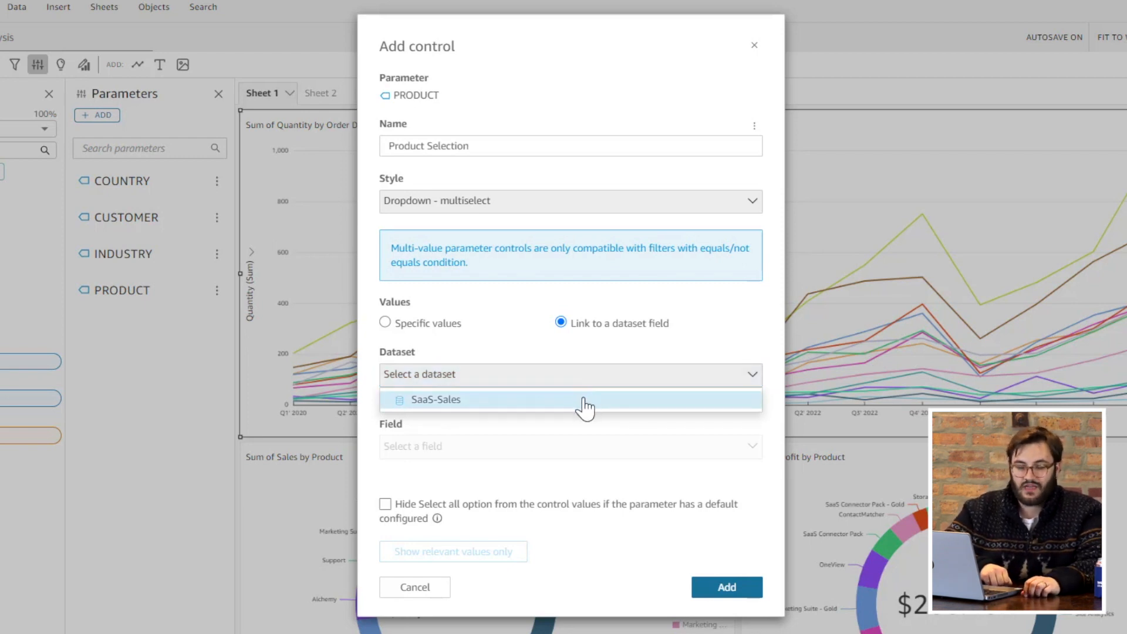
double_click(403, 353)
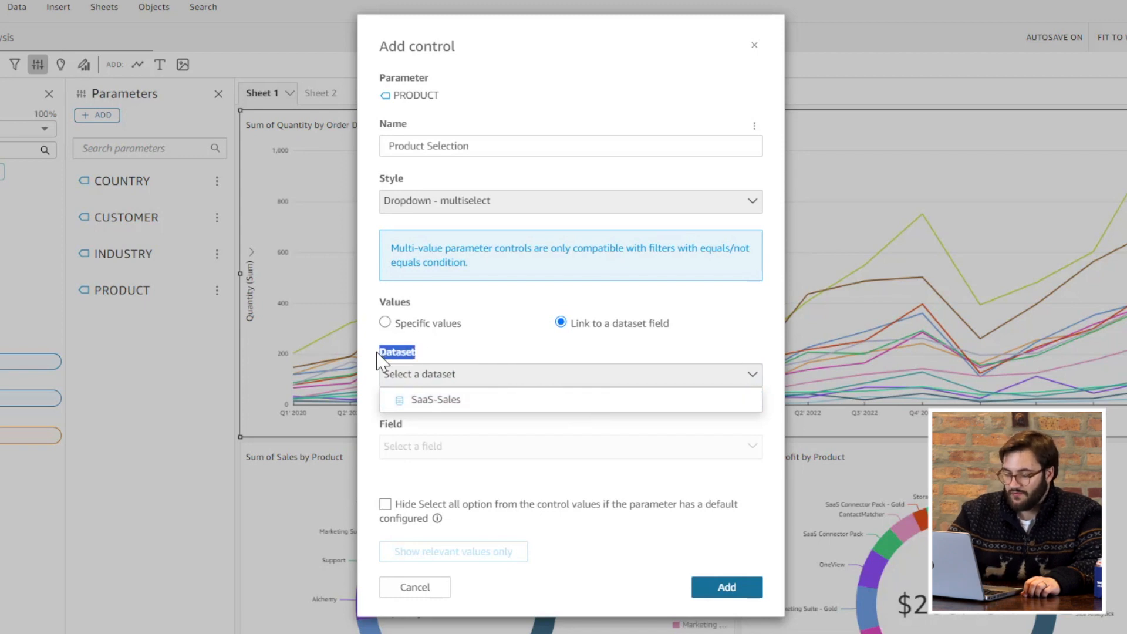
left_click(411, 429)
left_click_drag(411, 429, 381, 427)
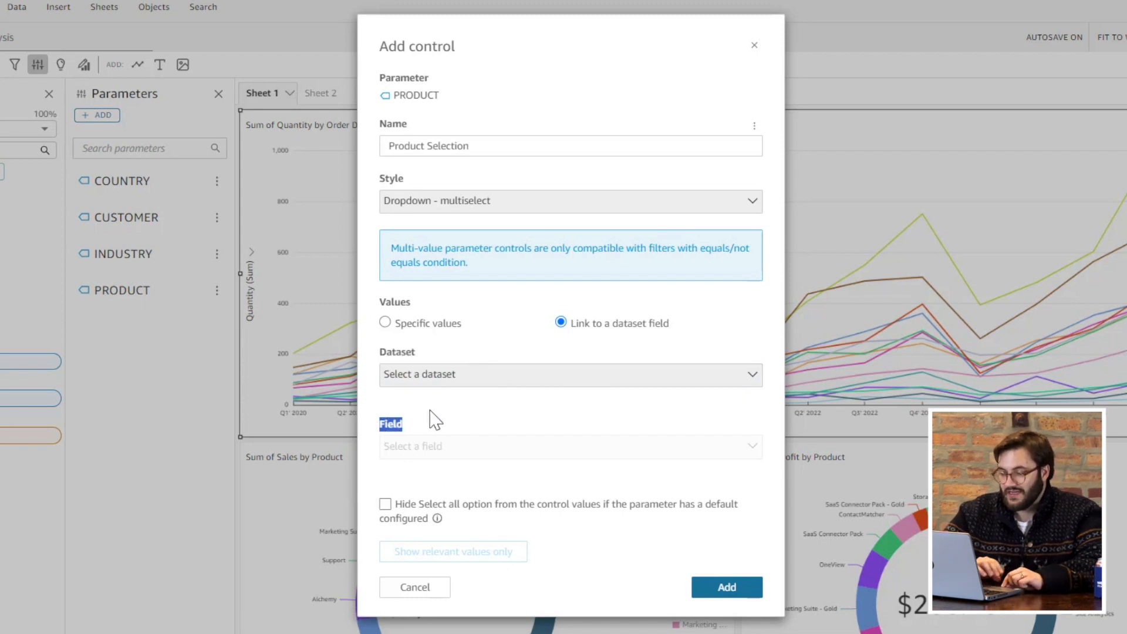
left_click(530, 383)
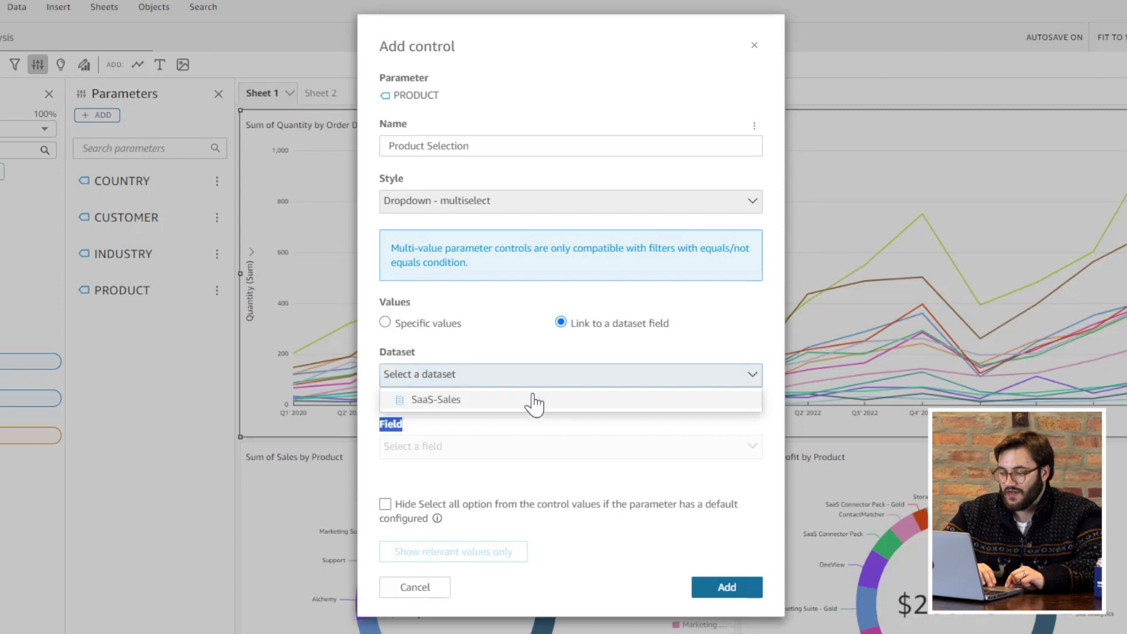
left_click(524, 409)
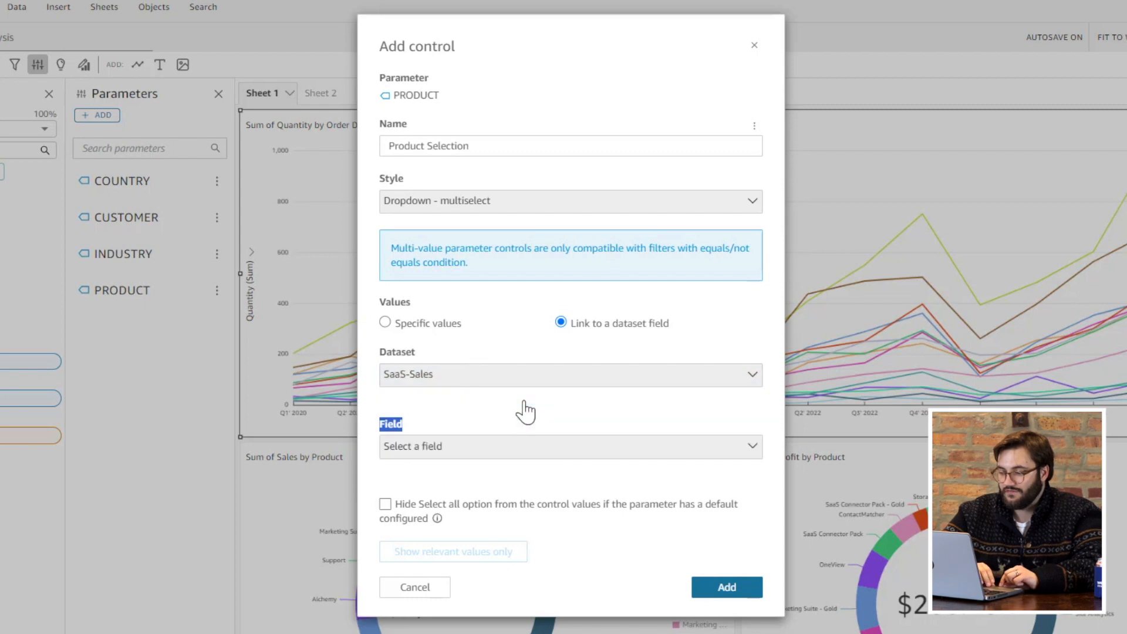
Step: Choose Product as the linked field and add the Product Selection control to the sheet
left_click(517, 457)
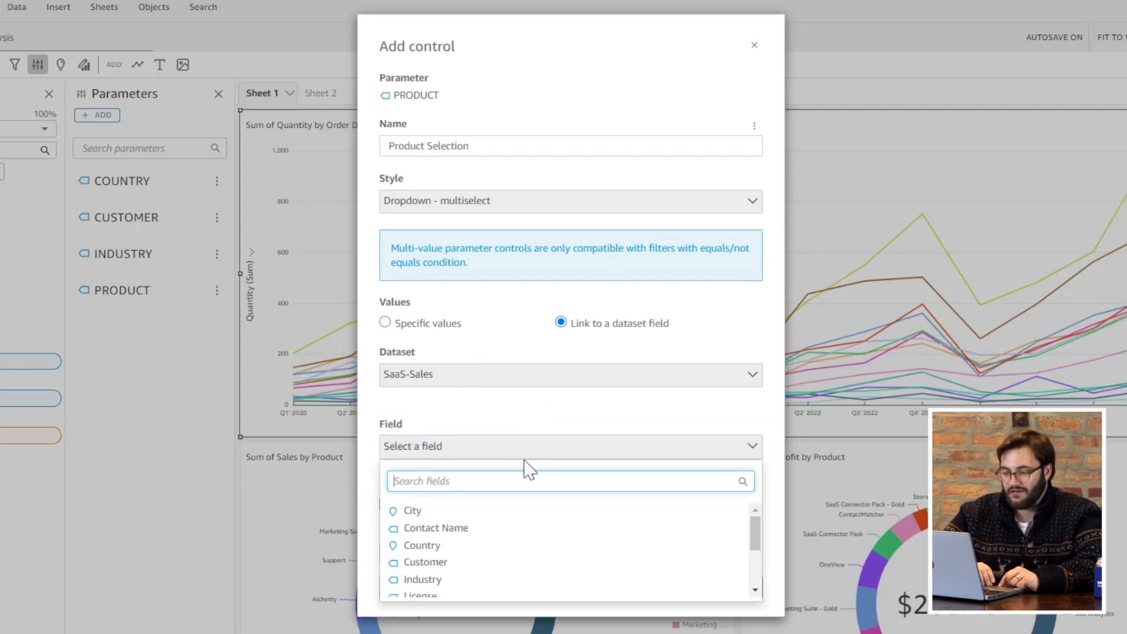
type("Pro")
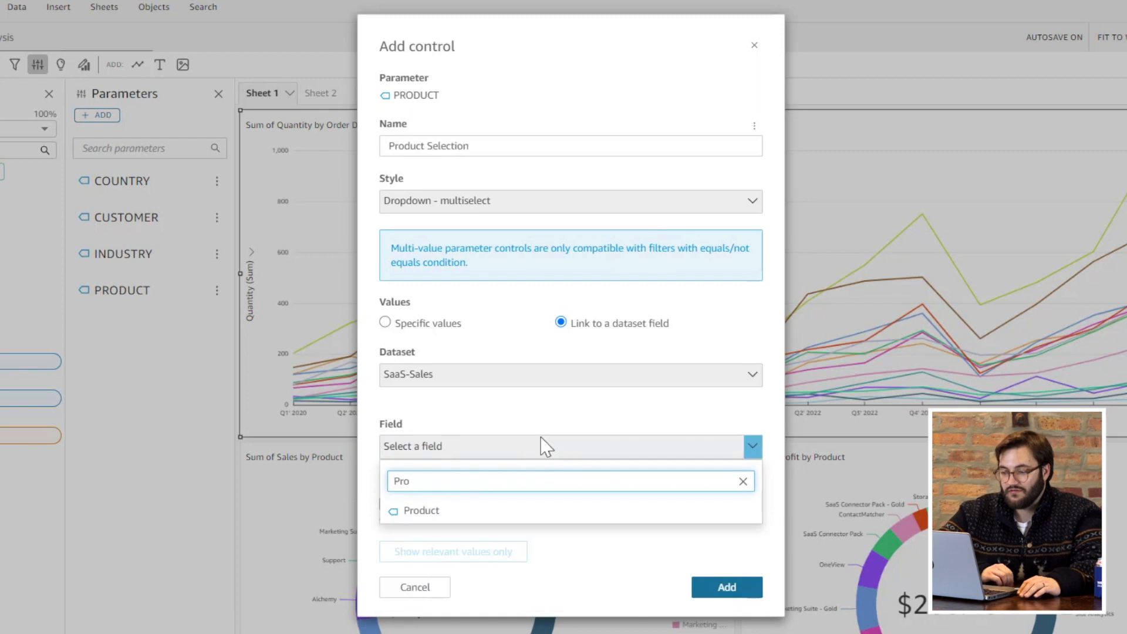
left_click(531, 511)
left_click(725, 587)
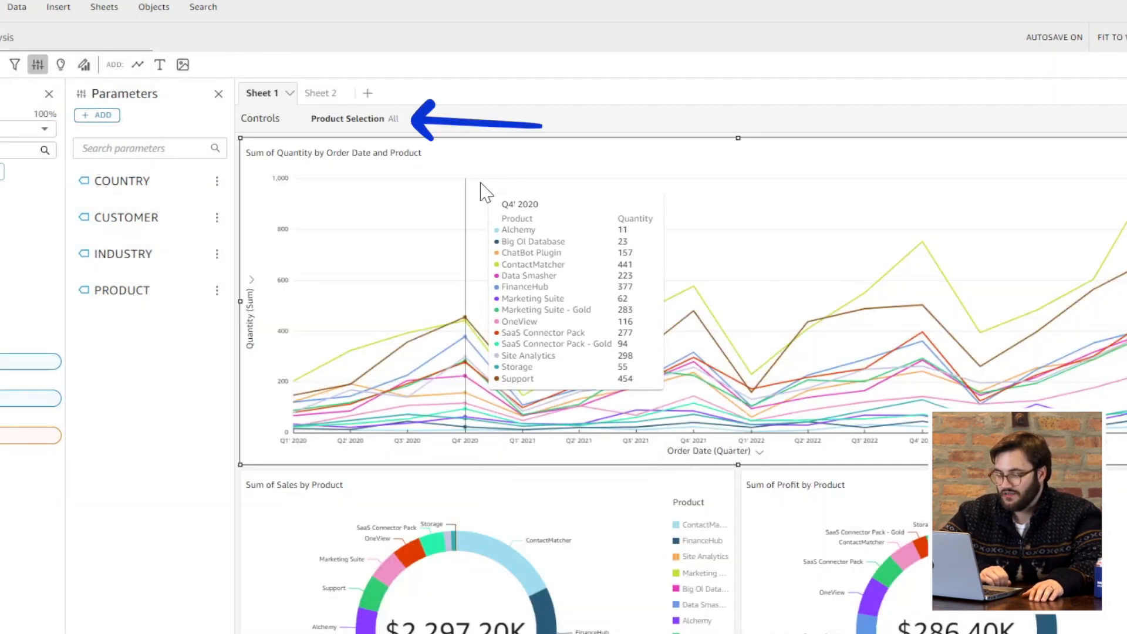
Step: Expand the sheet controls and try limiting Product Selection to Alchemy and Big Ol Database
left_click(395, 130)
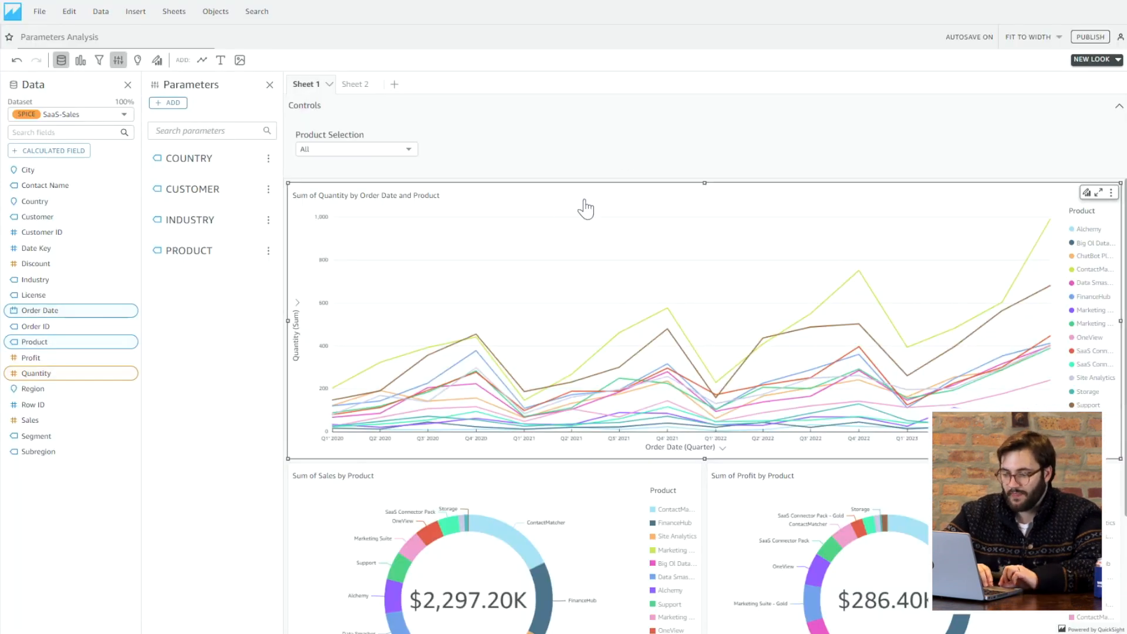
left_click(407, 149)
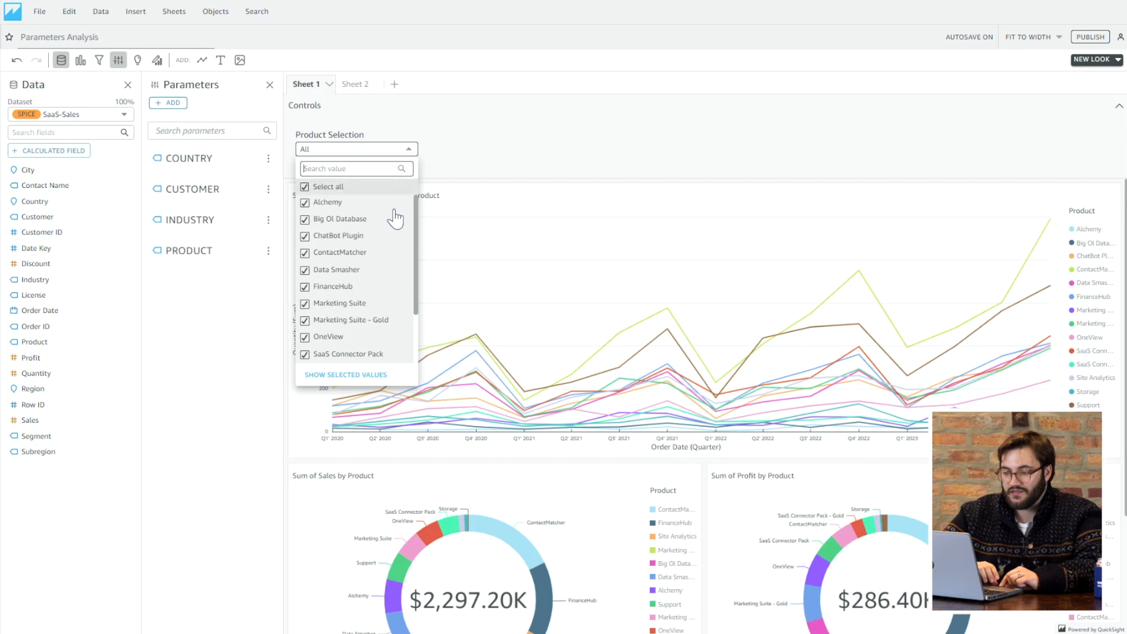
scroll(388, 255, "up", 3)
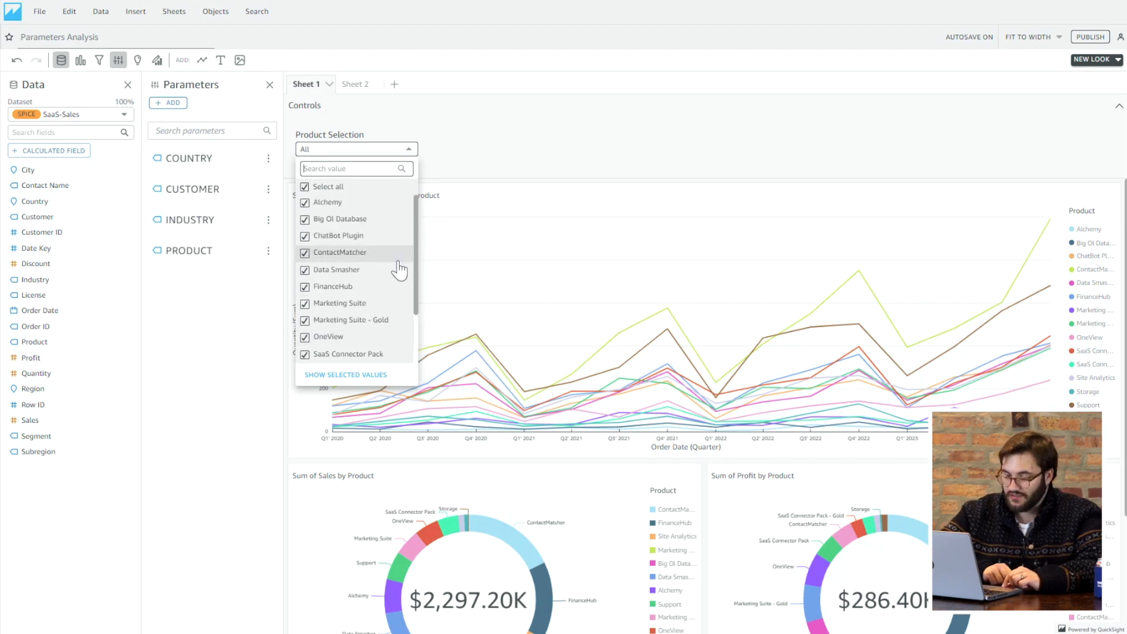
left_click(359, 187)
left_click(379, 206)
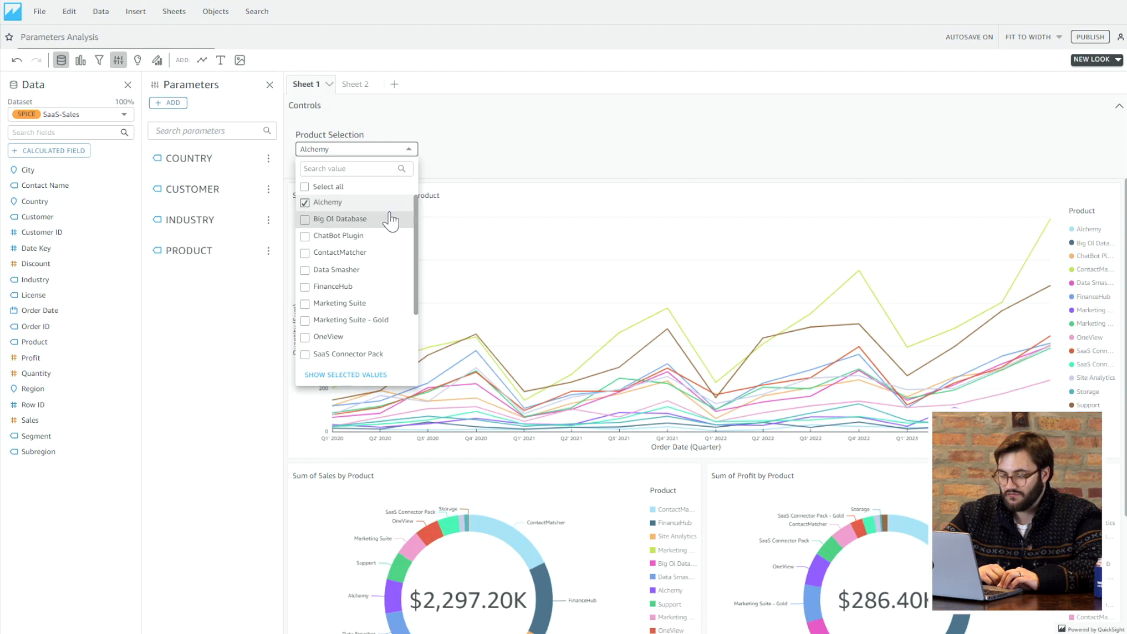
left_click(390, 220)
left_click(517, 166)
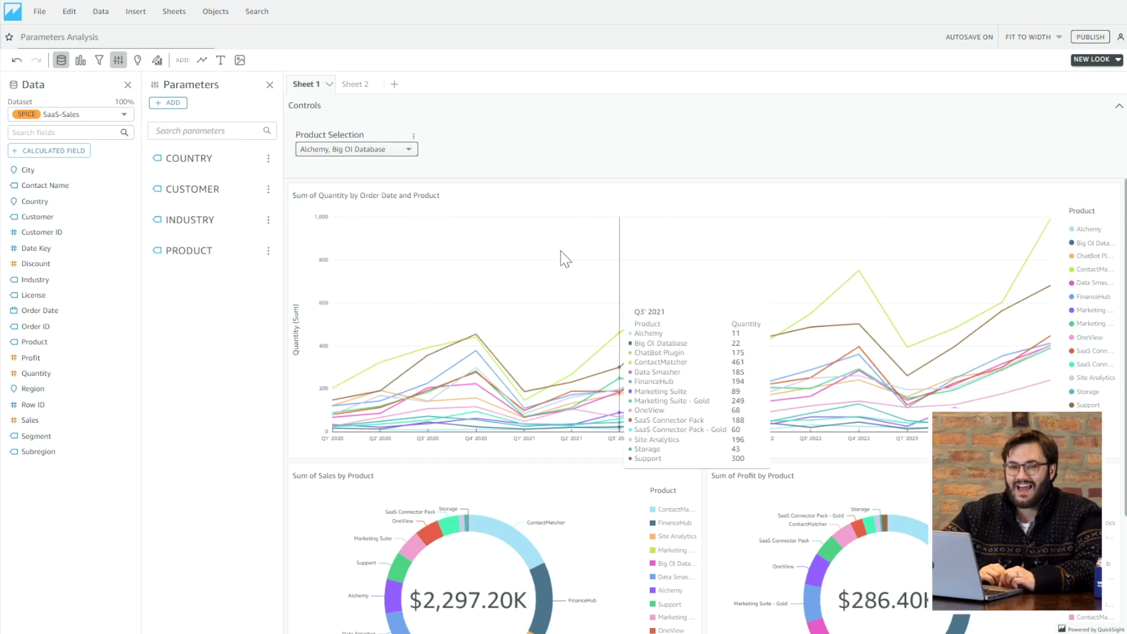
Step: Reset the Product Selection control to include all products
left_click(400, 151)
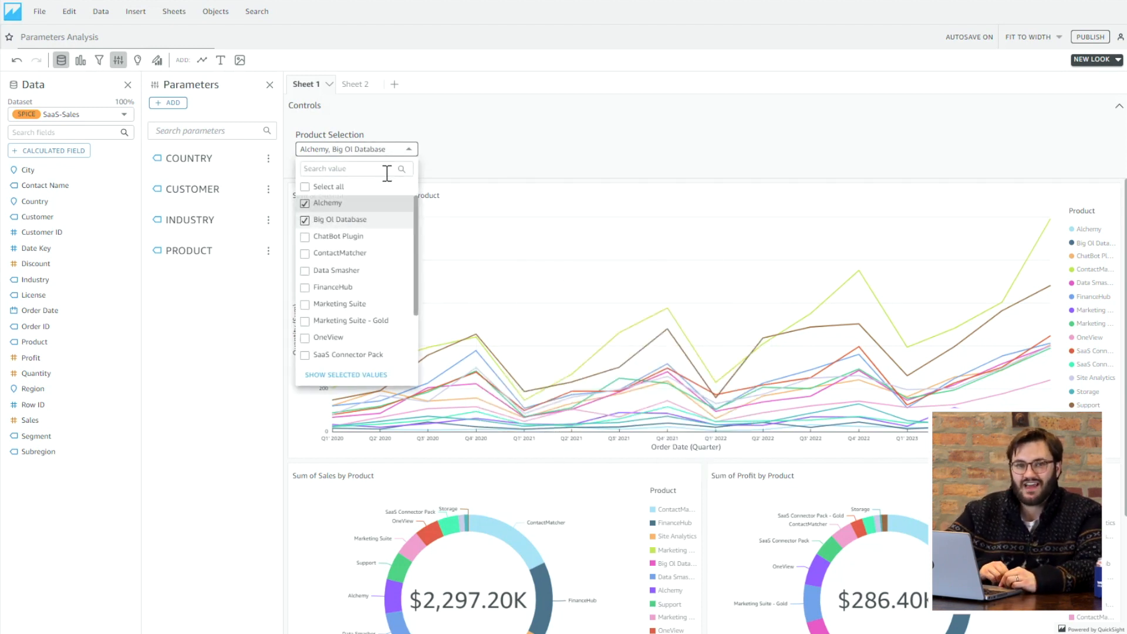
left_click(357, 186)
left_click(489, 157)
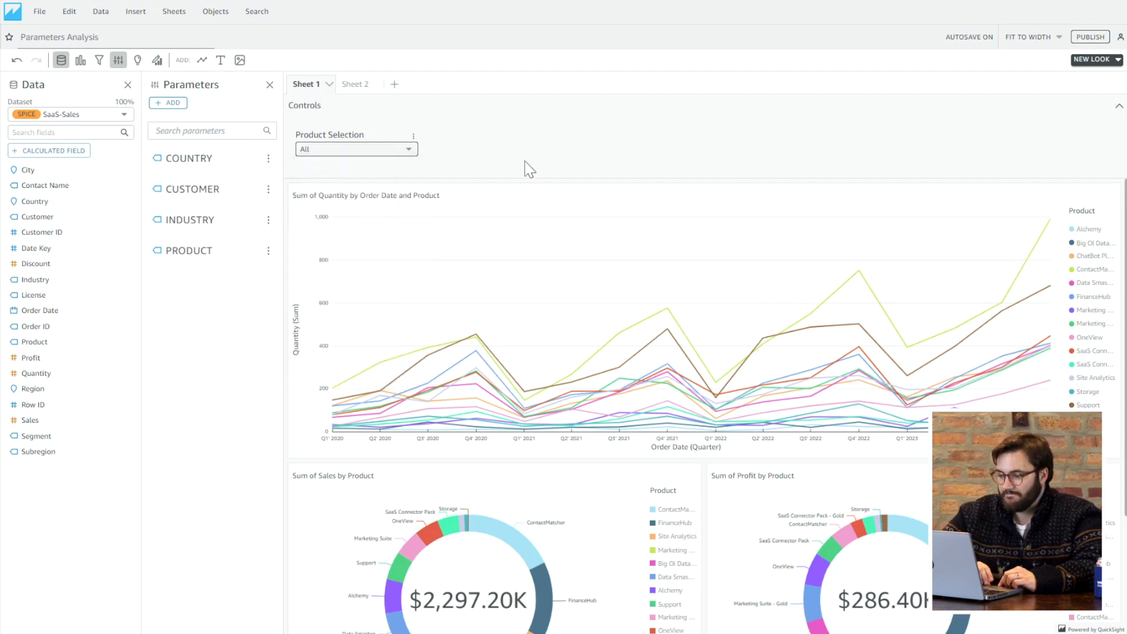
Step: Add a filter on the Product field to the Sum of Quantity line chart
left_click(516, 206)
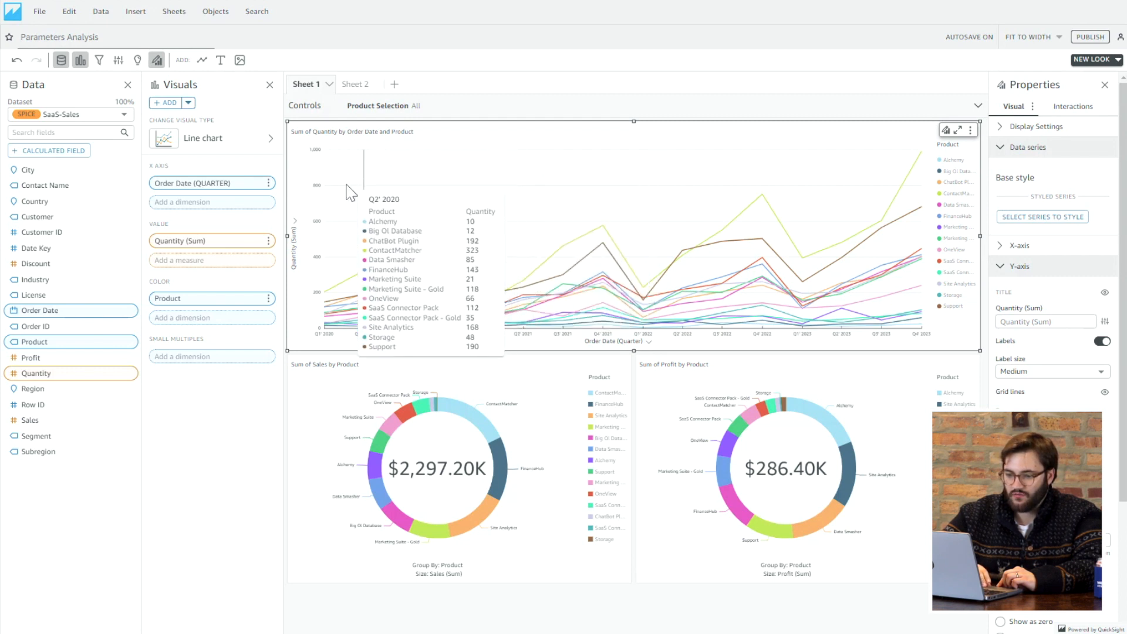
left_click(100, 62)
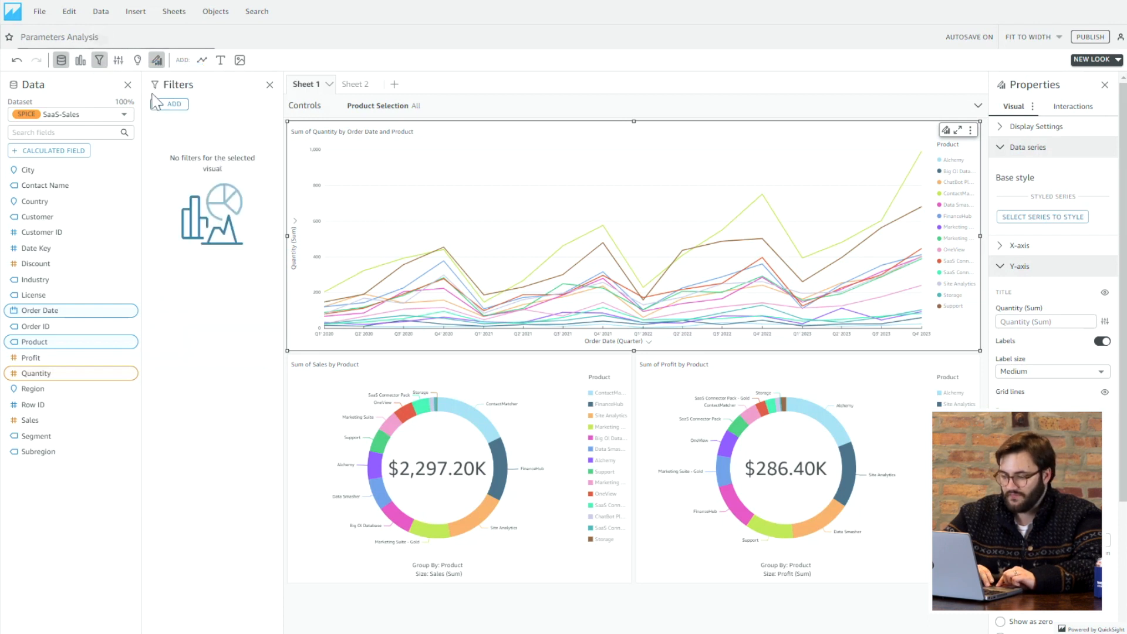
left_click(168, 104)
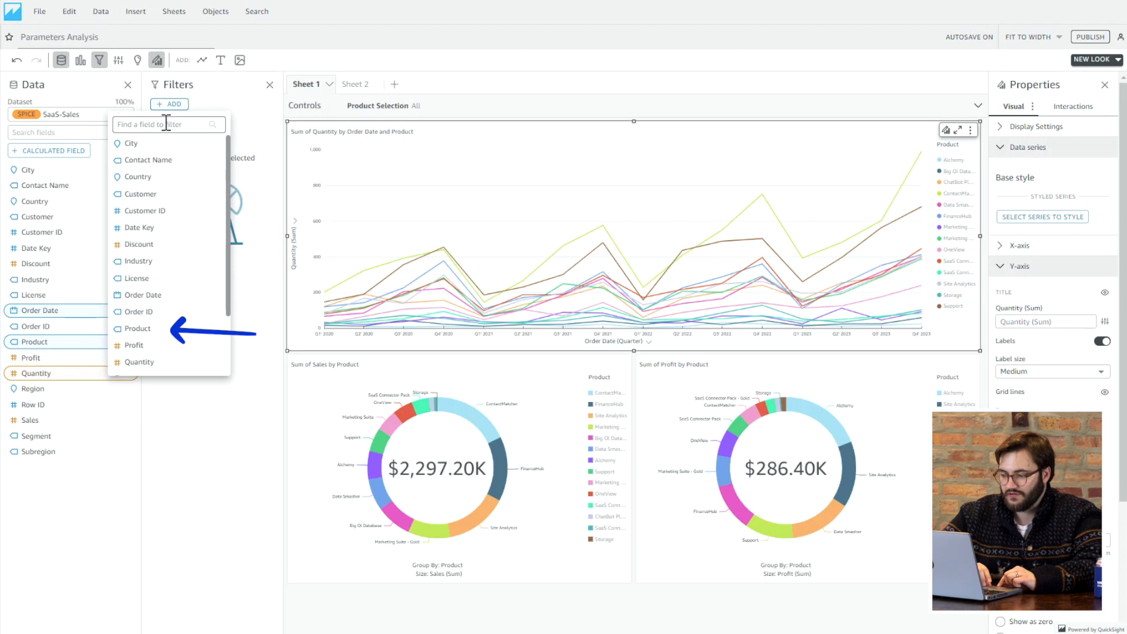
left_click(140, 328)
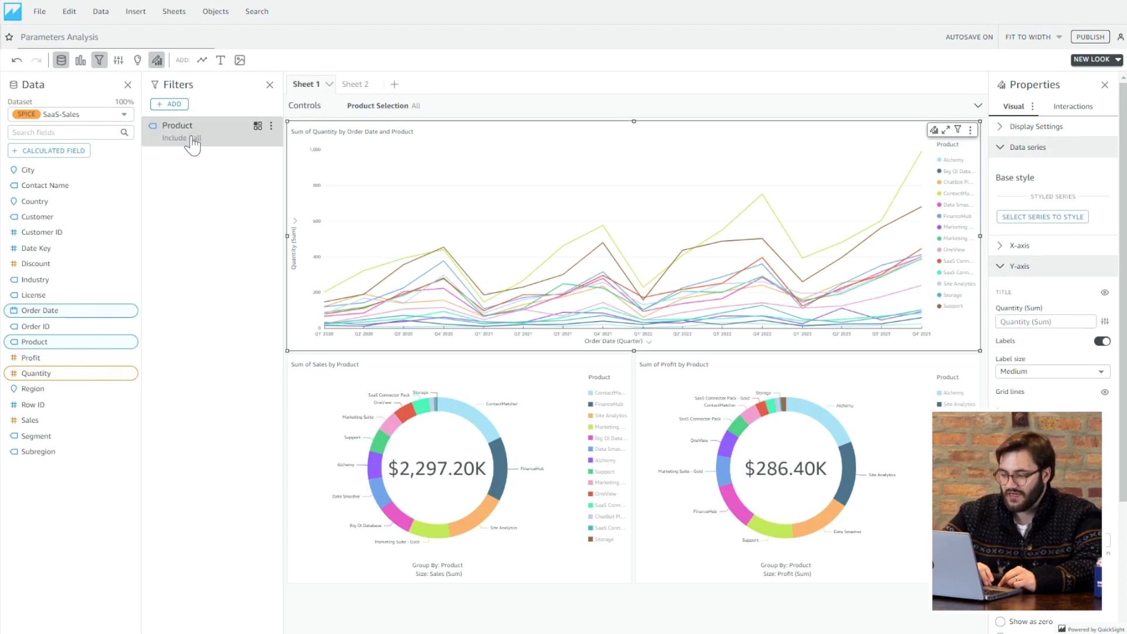
Step: Change the Product filter to a custom filter that uses parameters, and extend its scope to all visuals from the dataset
left_click(192, 145)
left_click(204, 196)
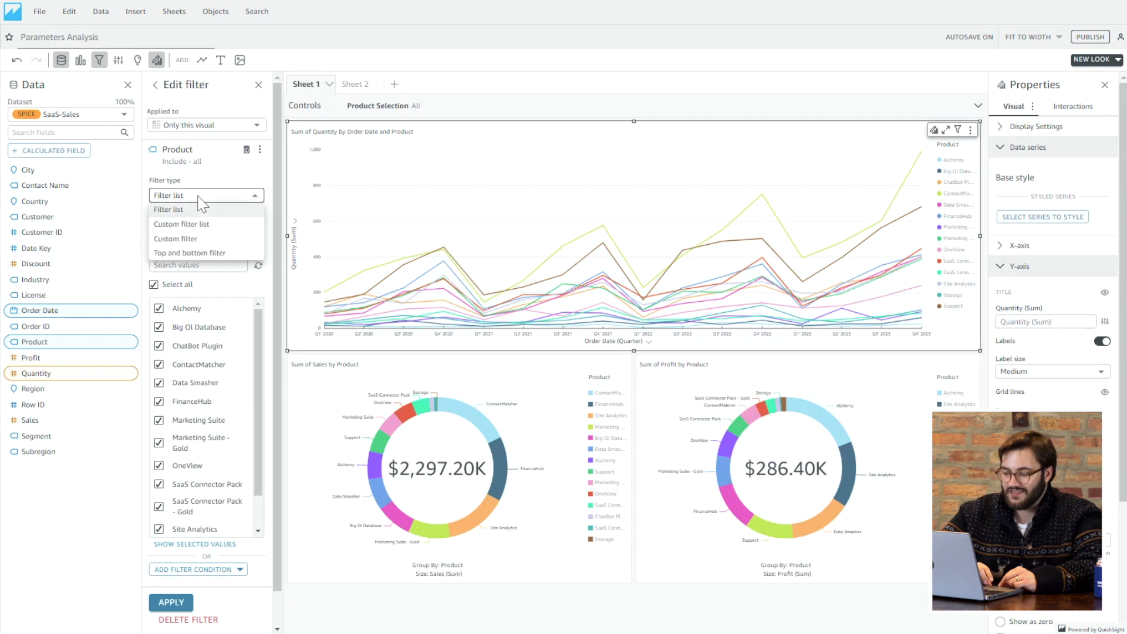
left_click(196, 240)
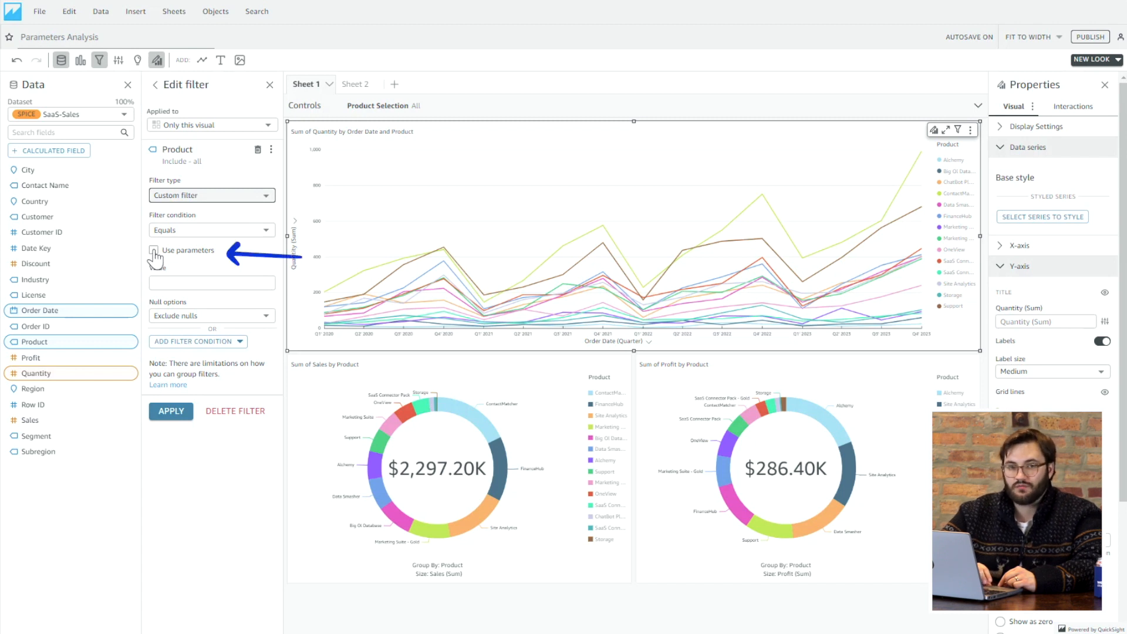
left_click(154, 250)
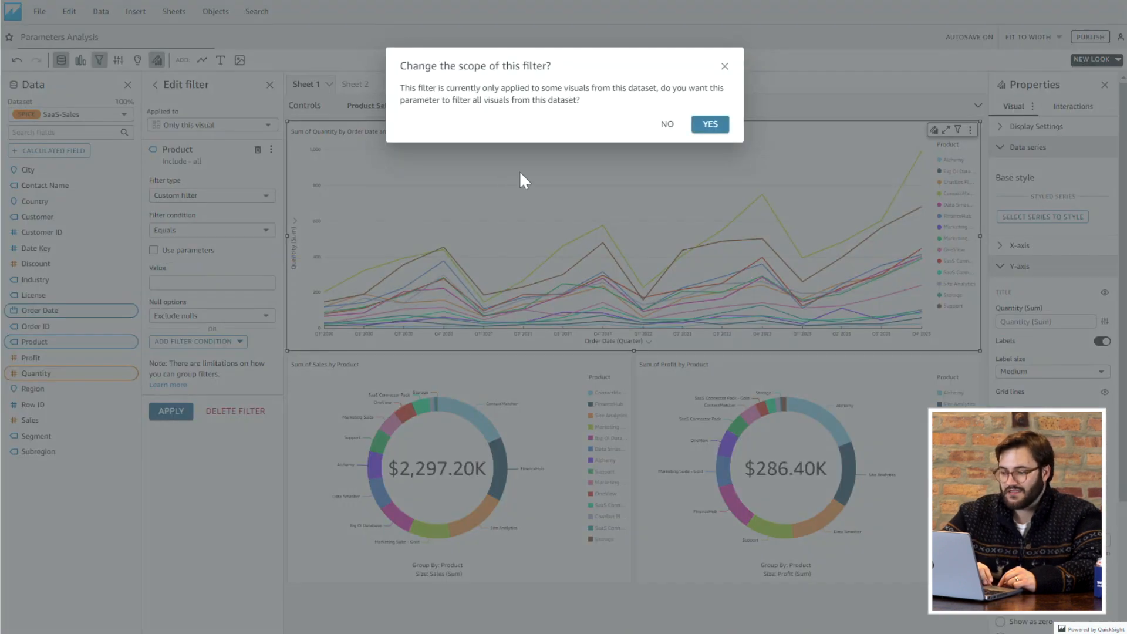
left_click_drag(403, 88, 581, 101)
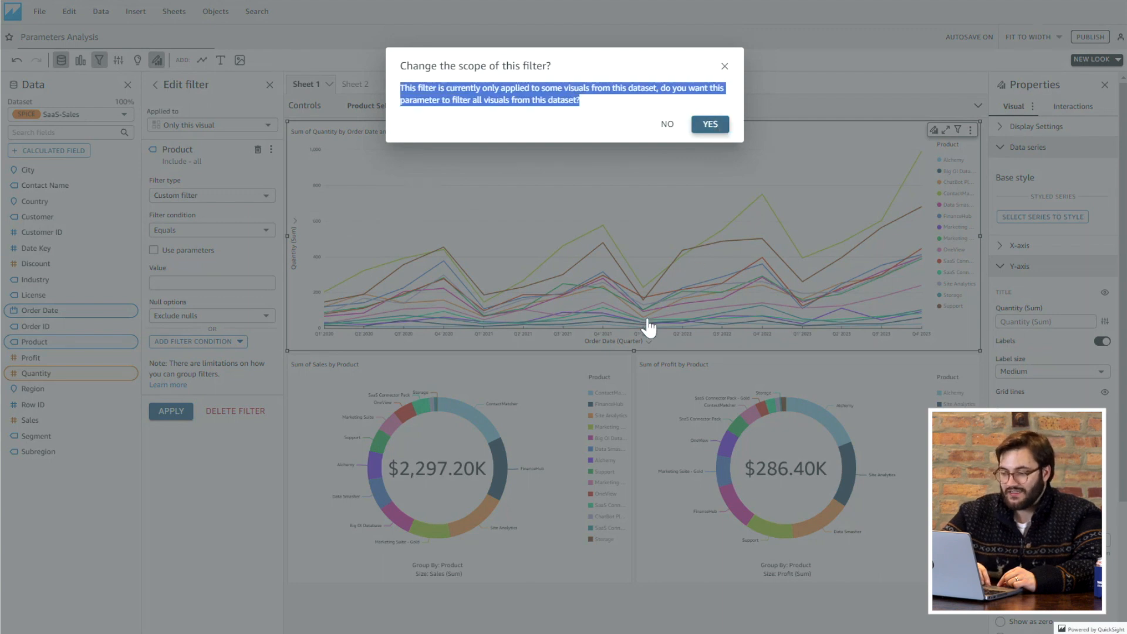
key("Return")
Step: Assign the PRODUCT parameter to the Product filter and apply the filter
left_click(211, 282)
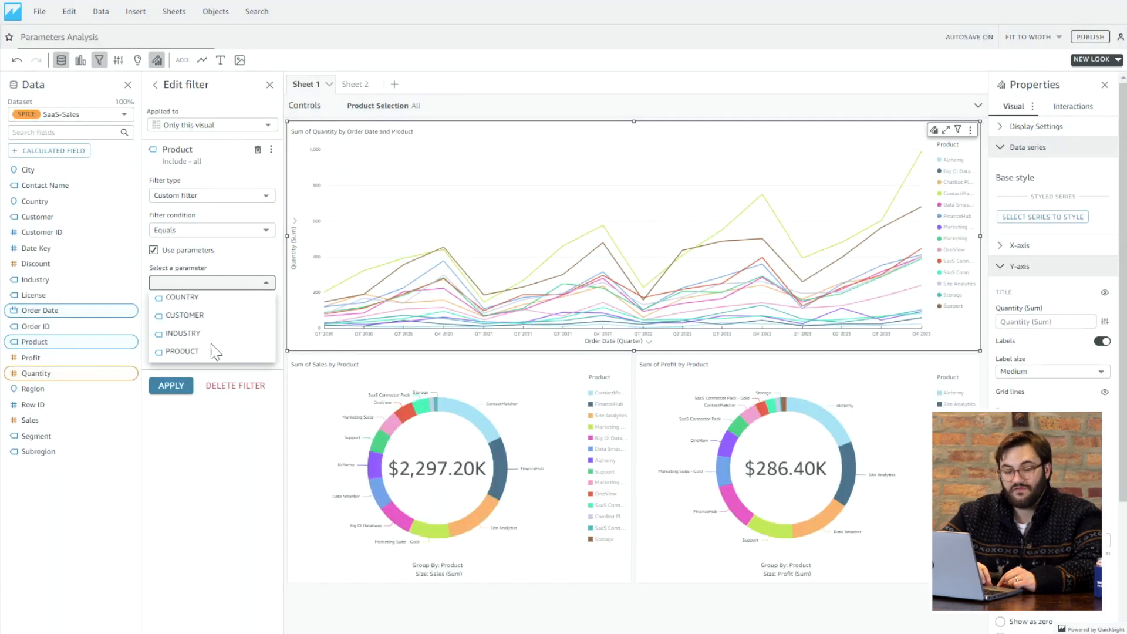
left_click(185, 351)
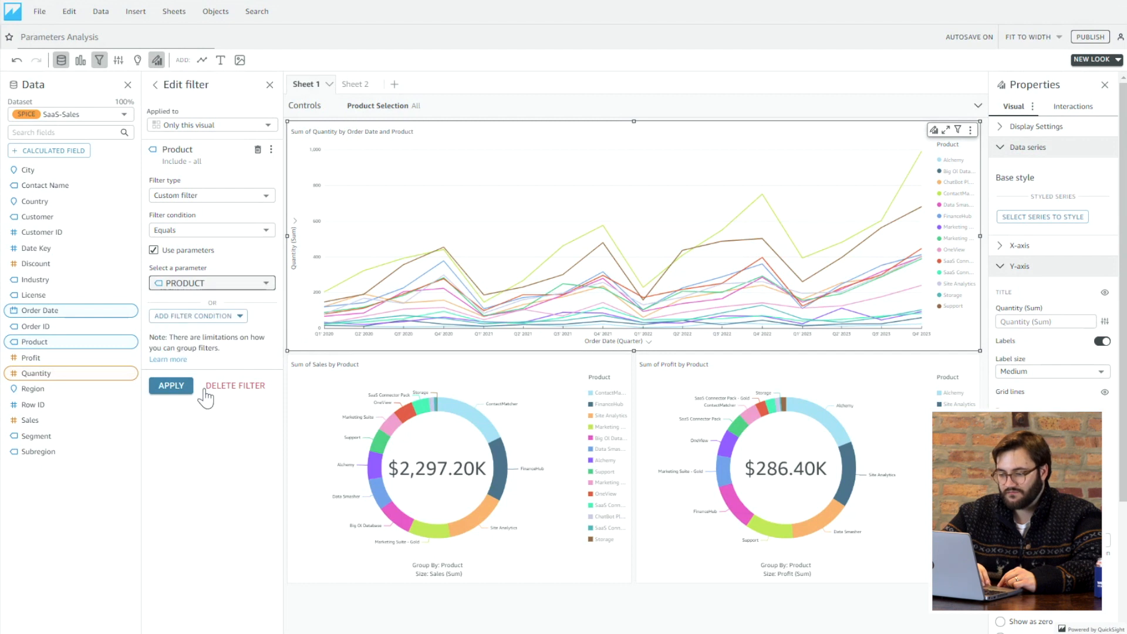
left_click(175, 394)
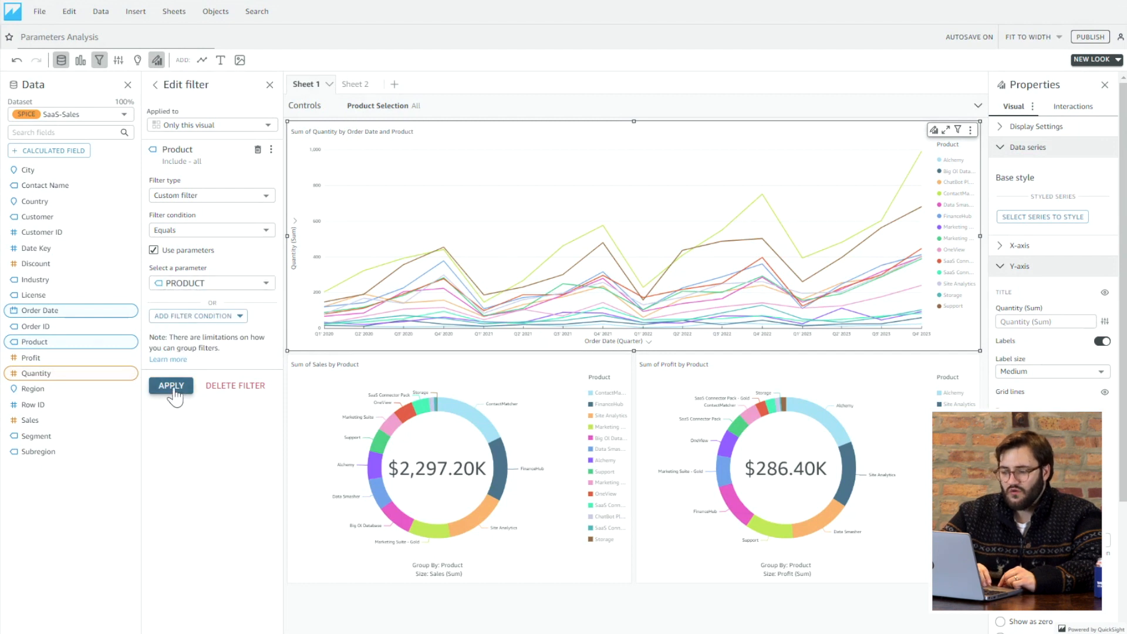
Step: Test the filter by excluding ChatBot Plugin and Big Ol Database in the Product Selection control
left_click(382, 106)
left_click(364, 150)
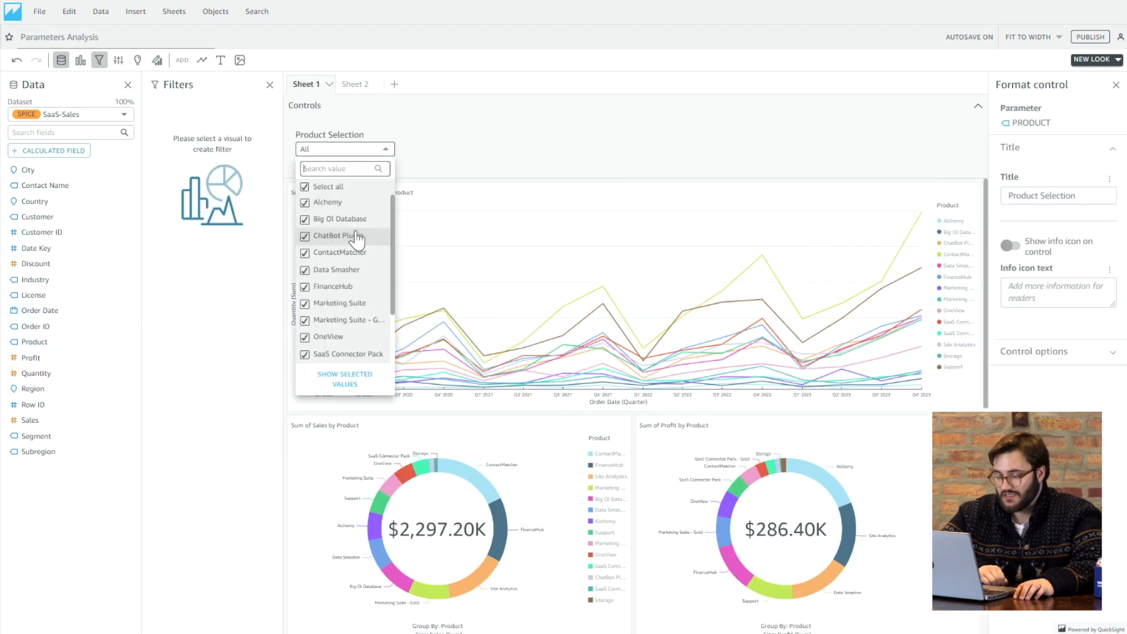
left_click(354, 234)
left_click(351, 219)
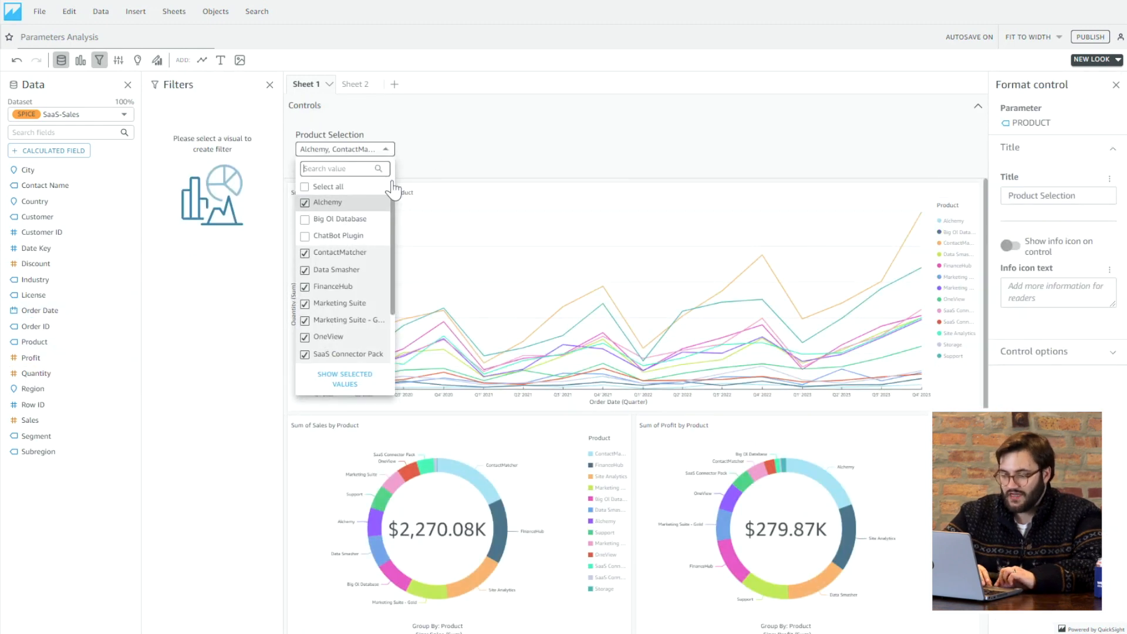
left_click(434, 149)
Step: Select all products again in the Product Selection control
left_click(346, 149)
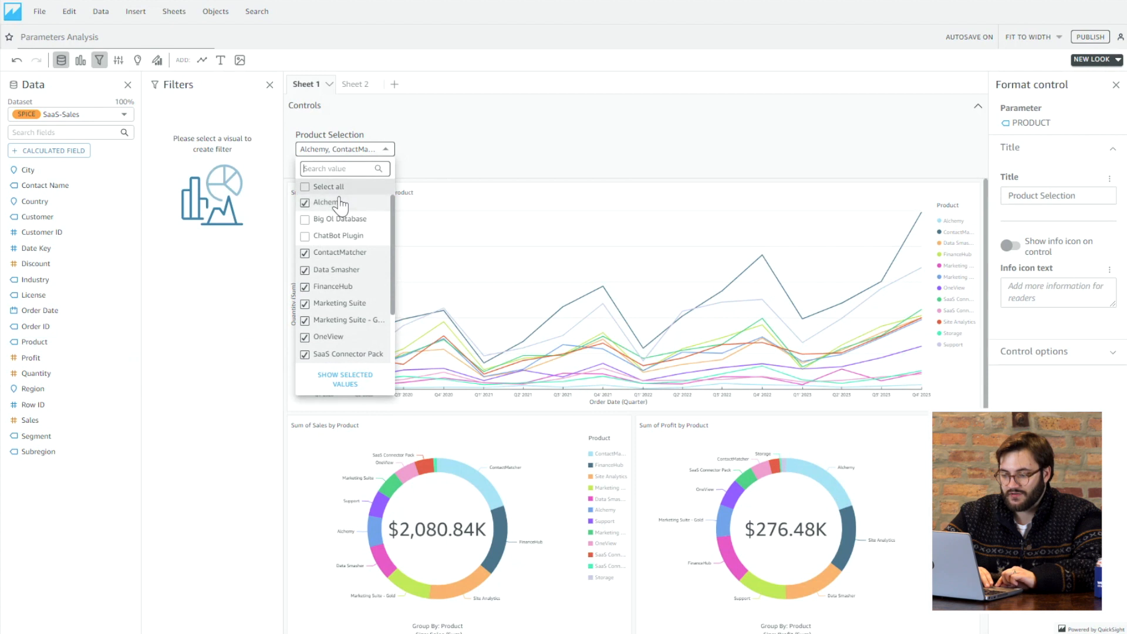
left_click(328, 187)
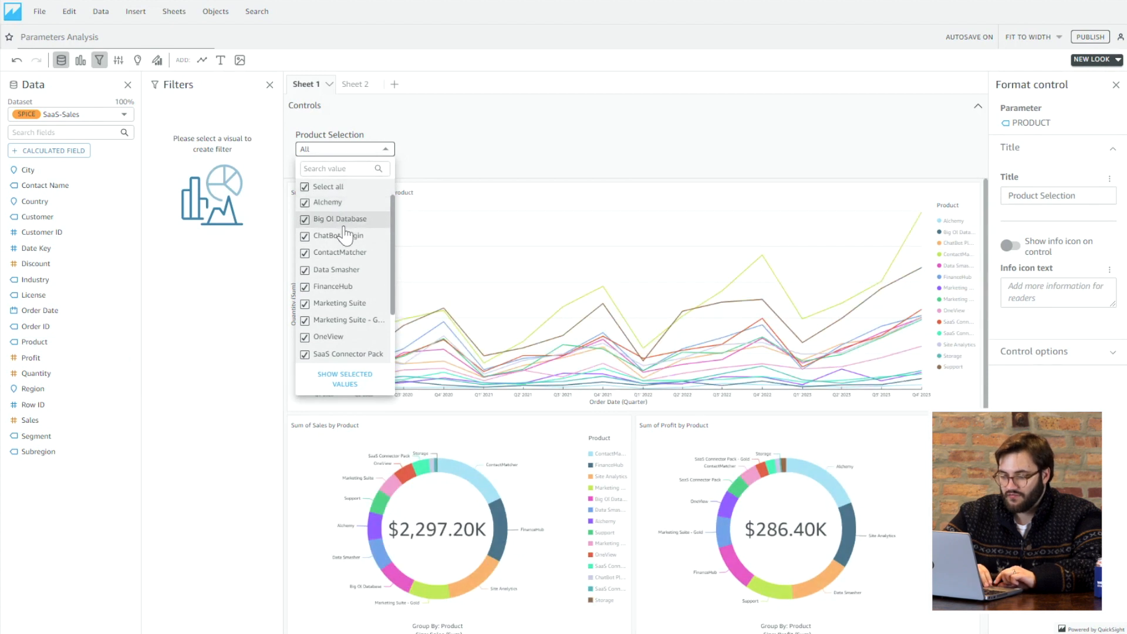
left_click(454, 145)
Step: Show the analysis parameters and review the product values offered by the Product Selection control
left_click(118, 60)
left_click(329, 470)
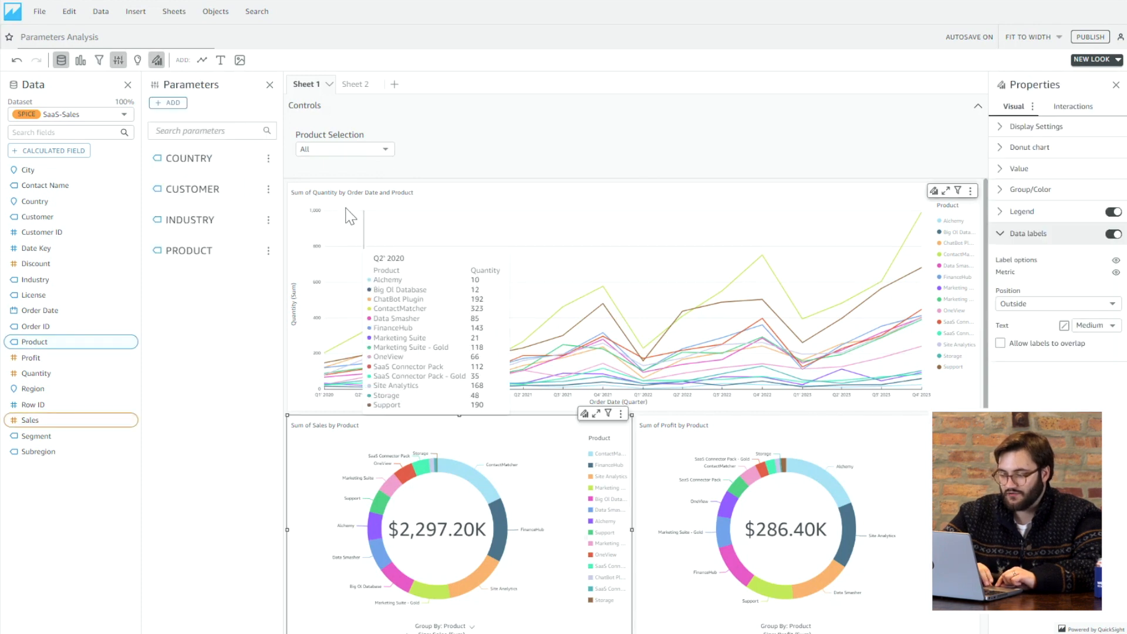
left_click(349, 149)
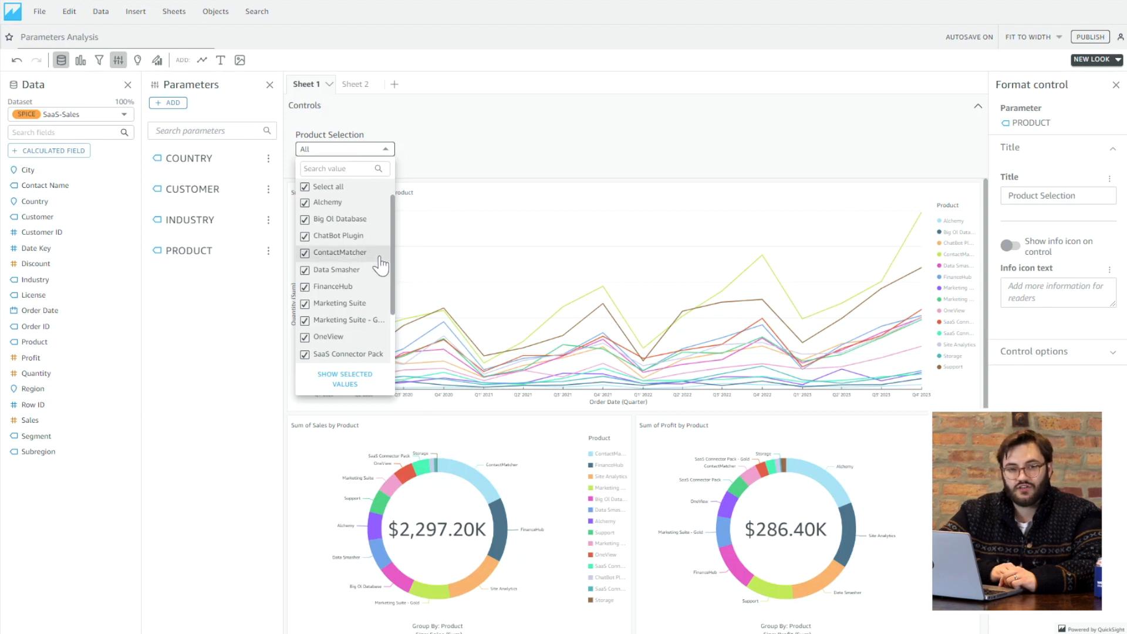
left_click(435, 156)
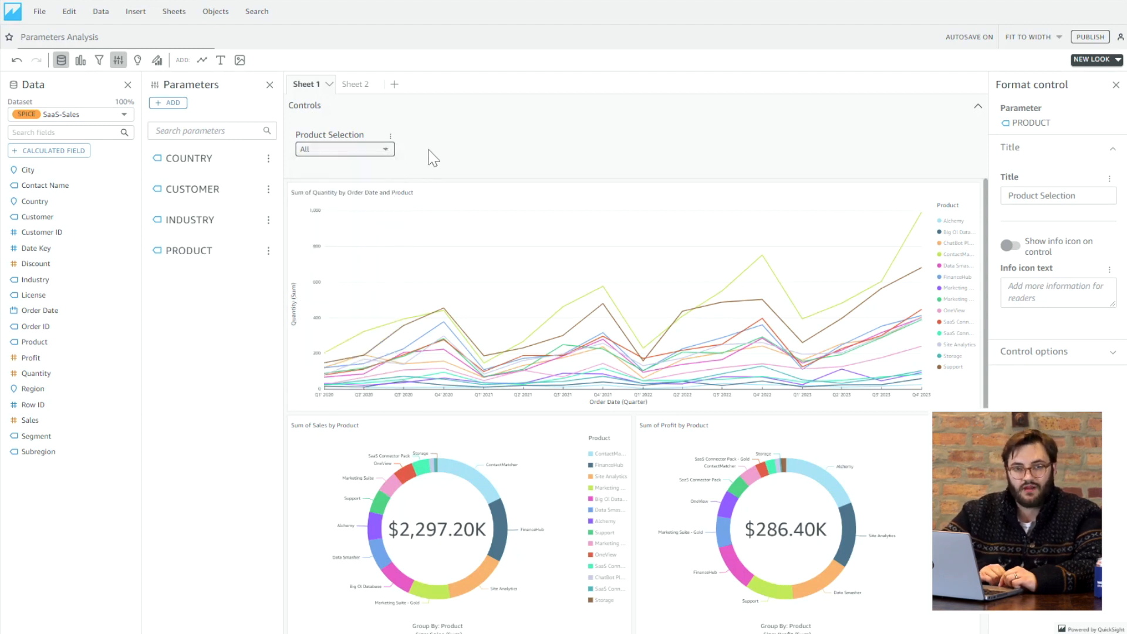
left_click(386, 151)
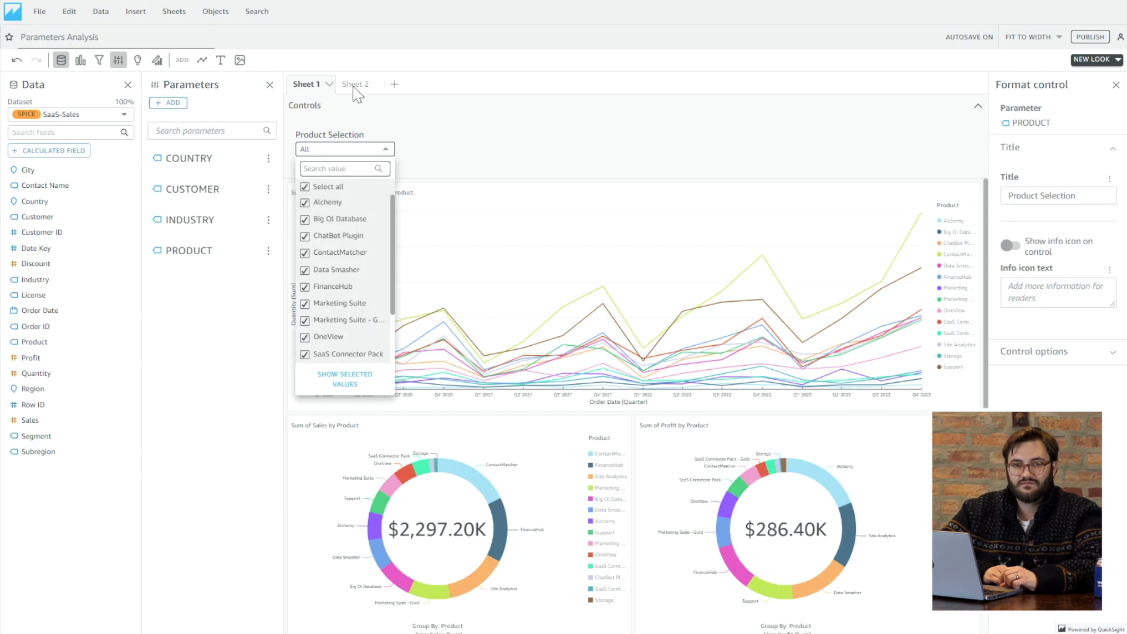